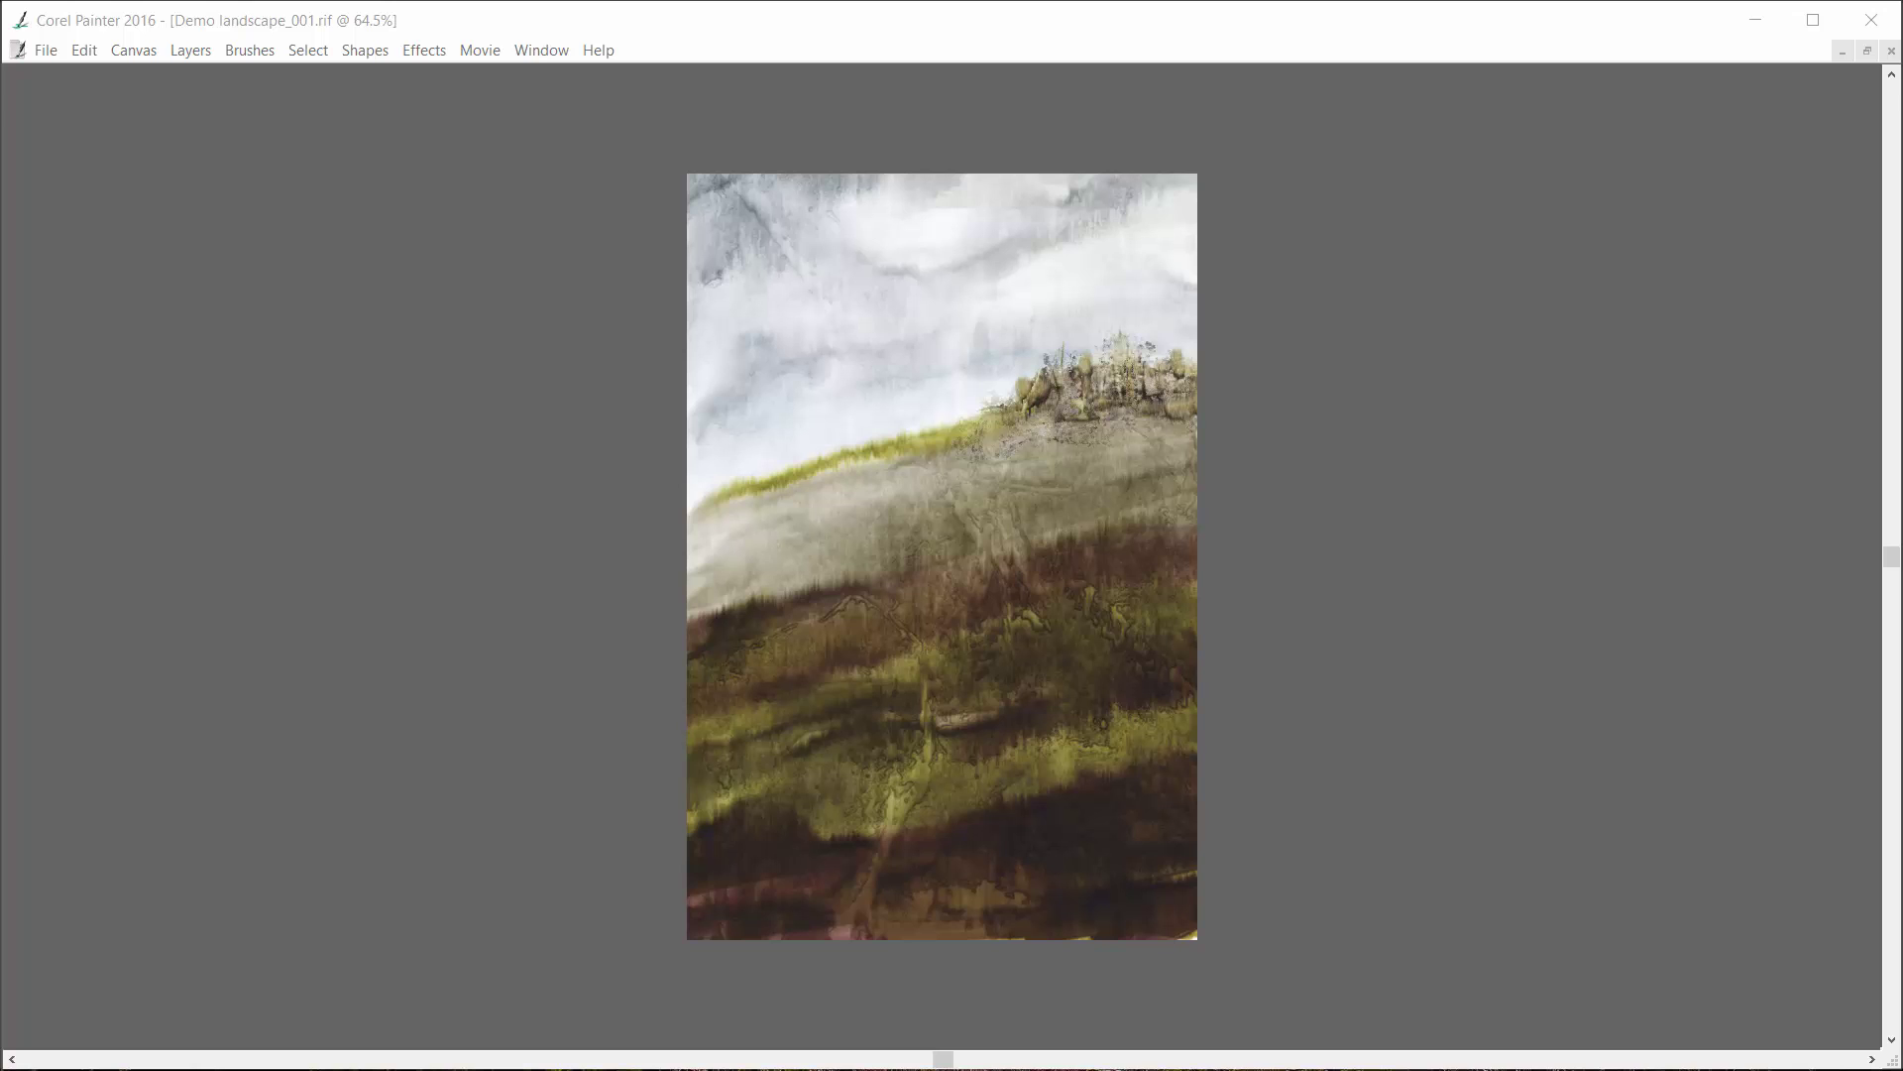
- Bring up Wacom Tablet Properties' On-Screen Controls panels for the Functions tool, then minimise it back to Painter
mouse_move(1027, 1069)
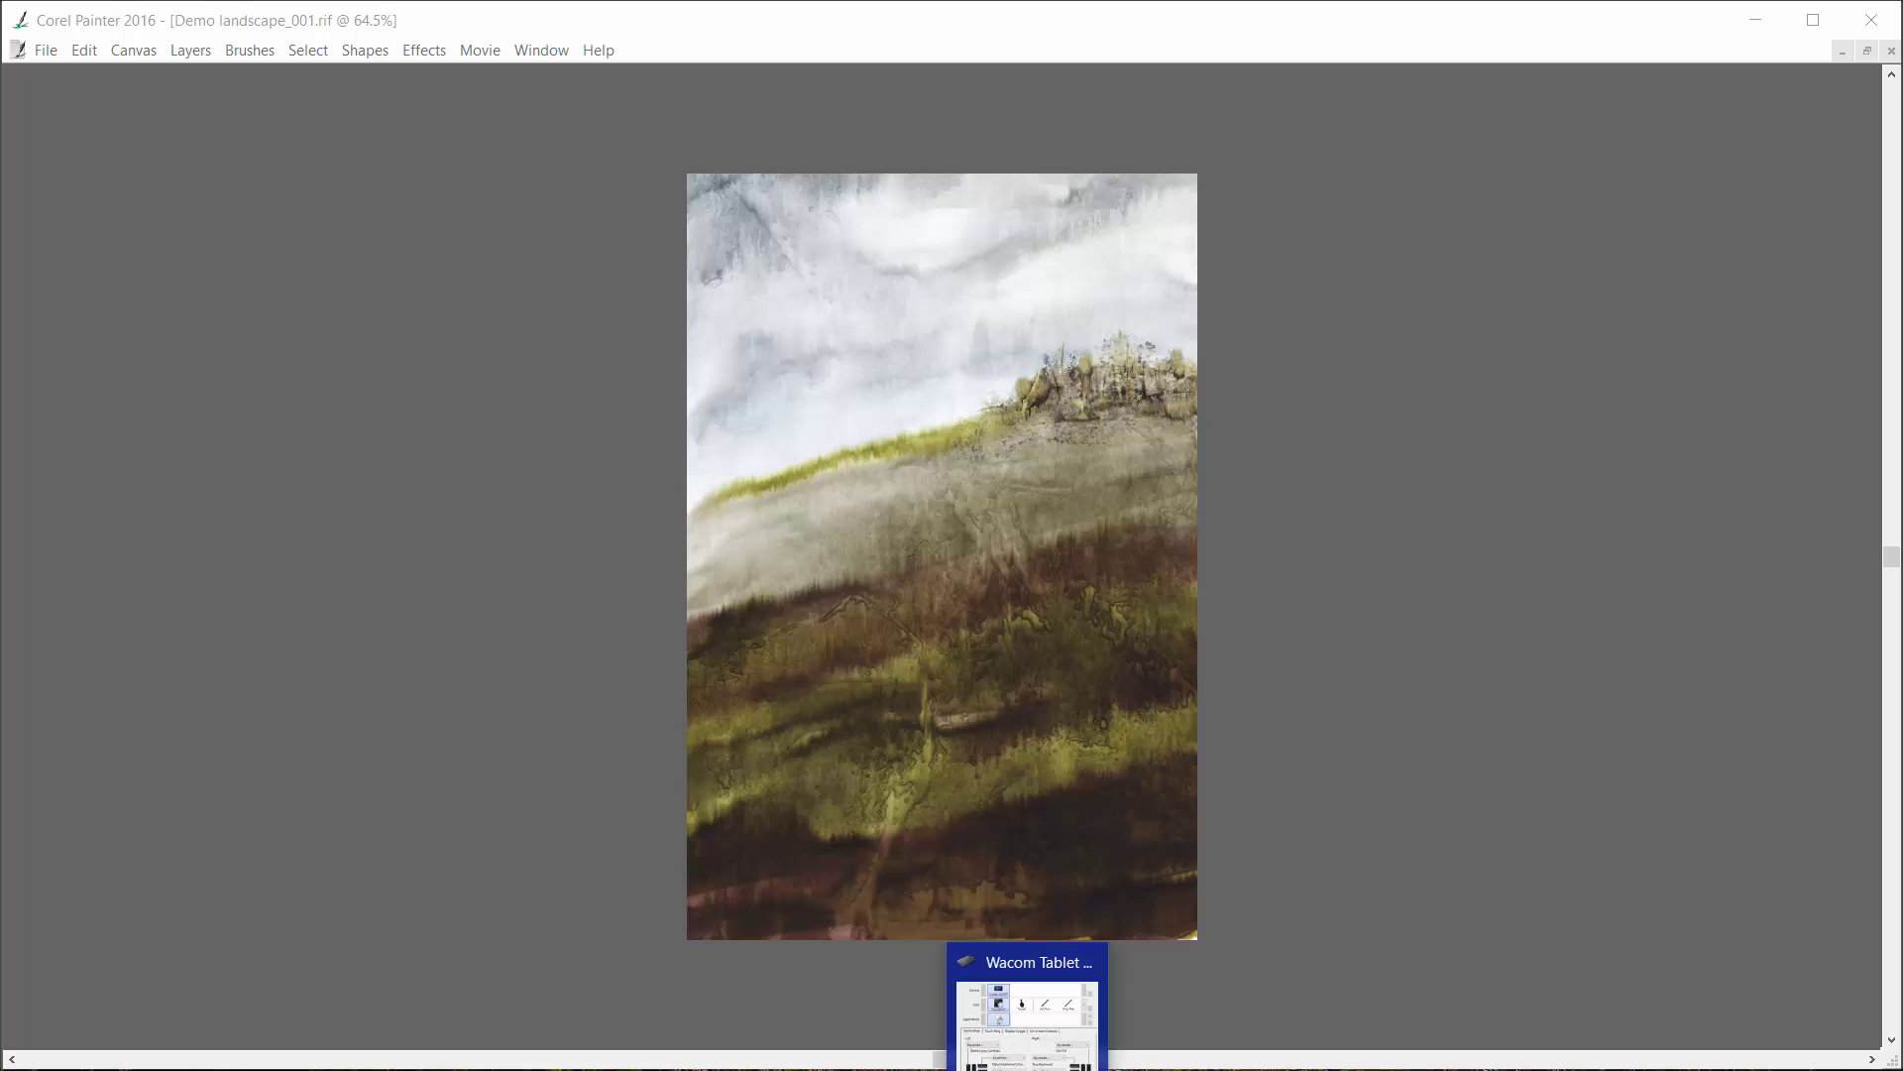
left_click(1027, 1011)
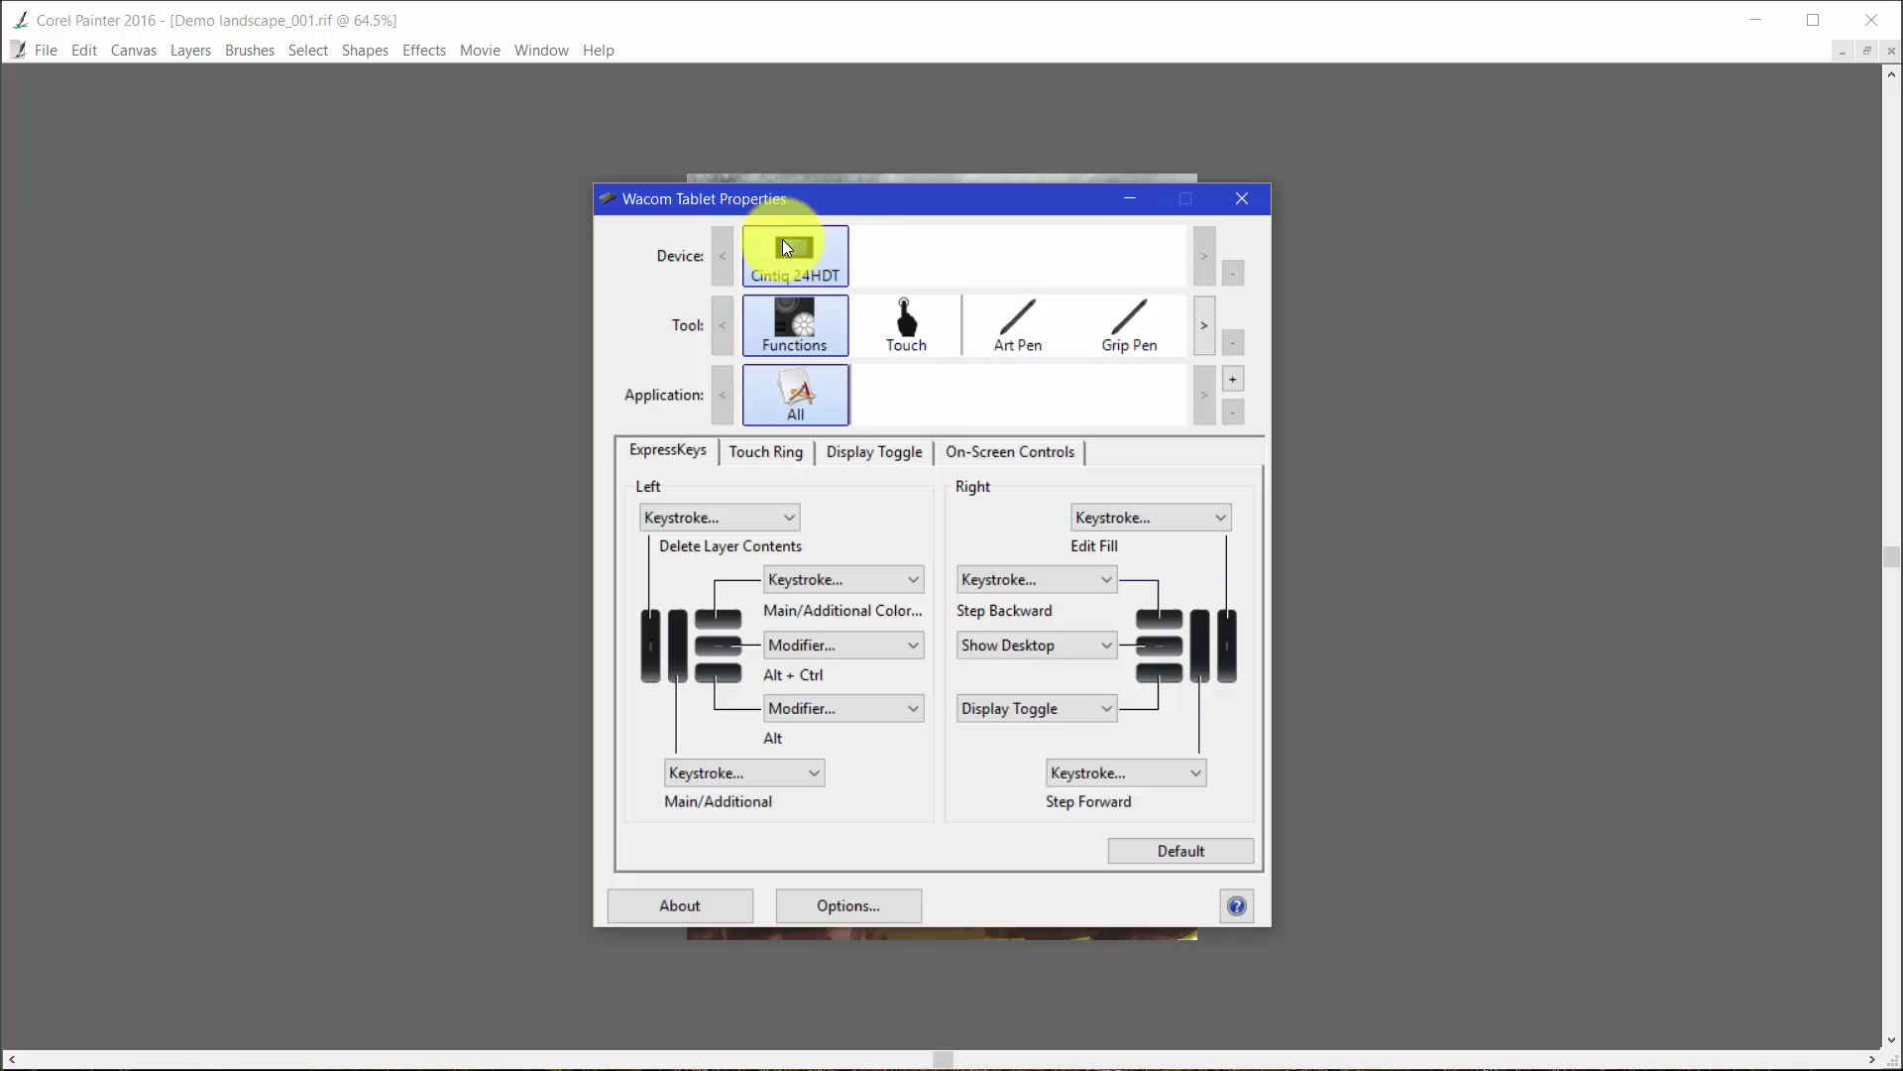
left_click(805, 325)
left_click(1013, 454)
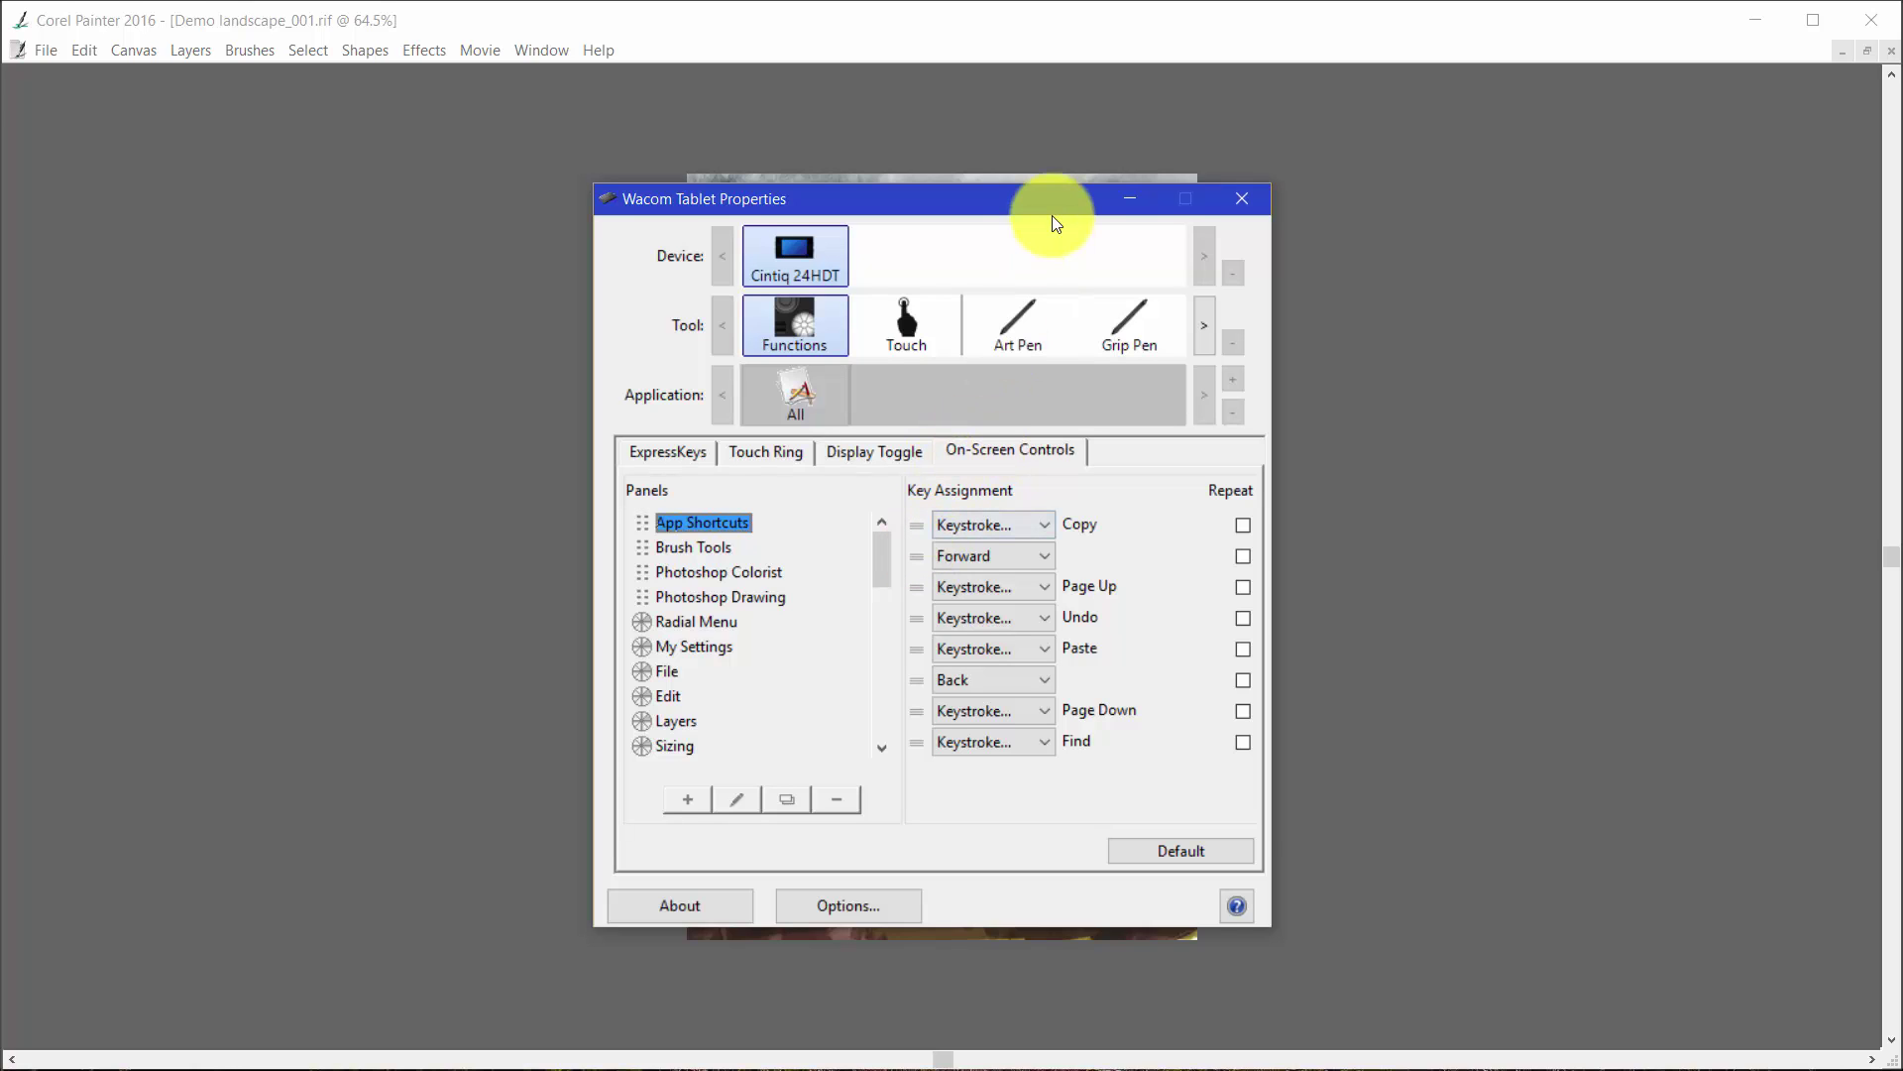
left_click(1130, 199)
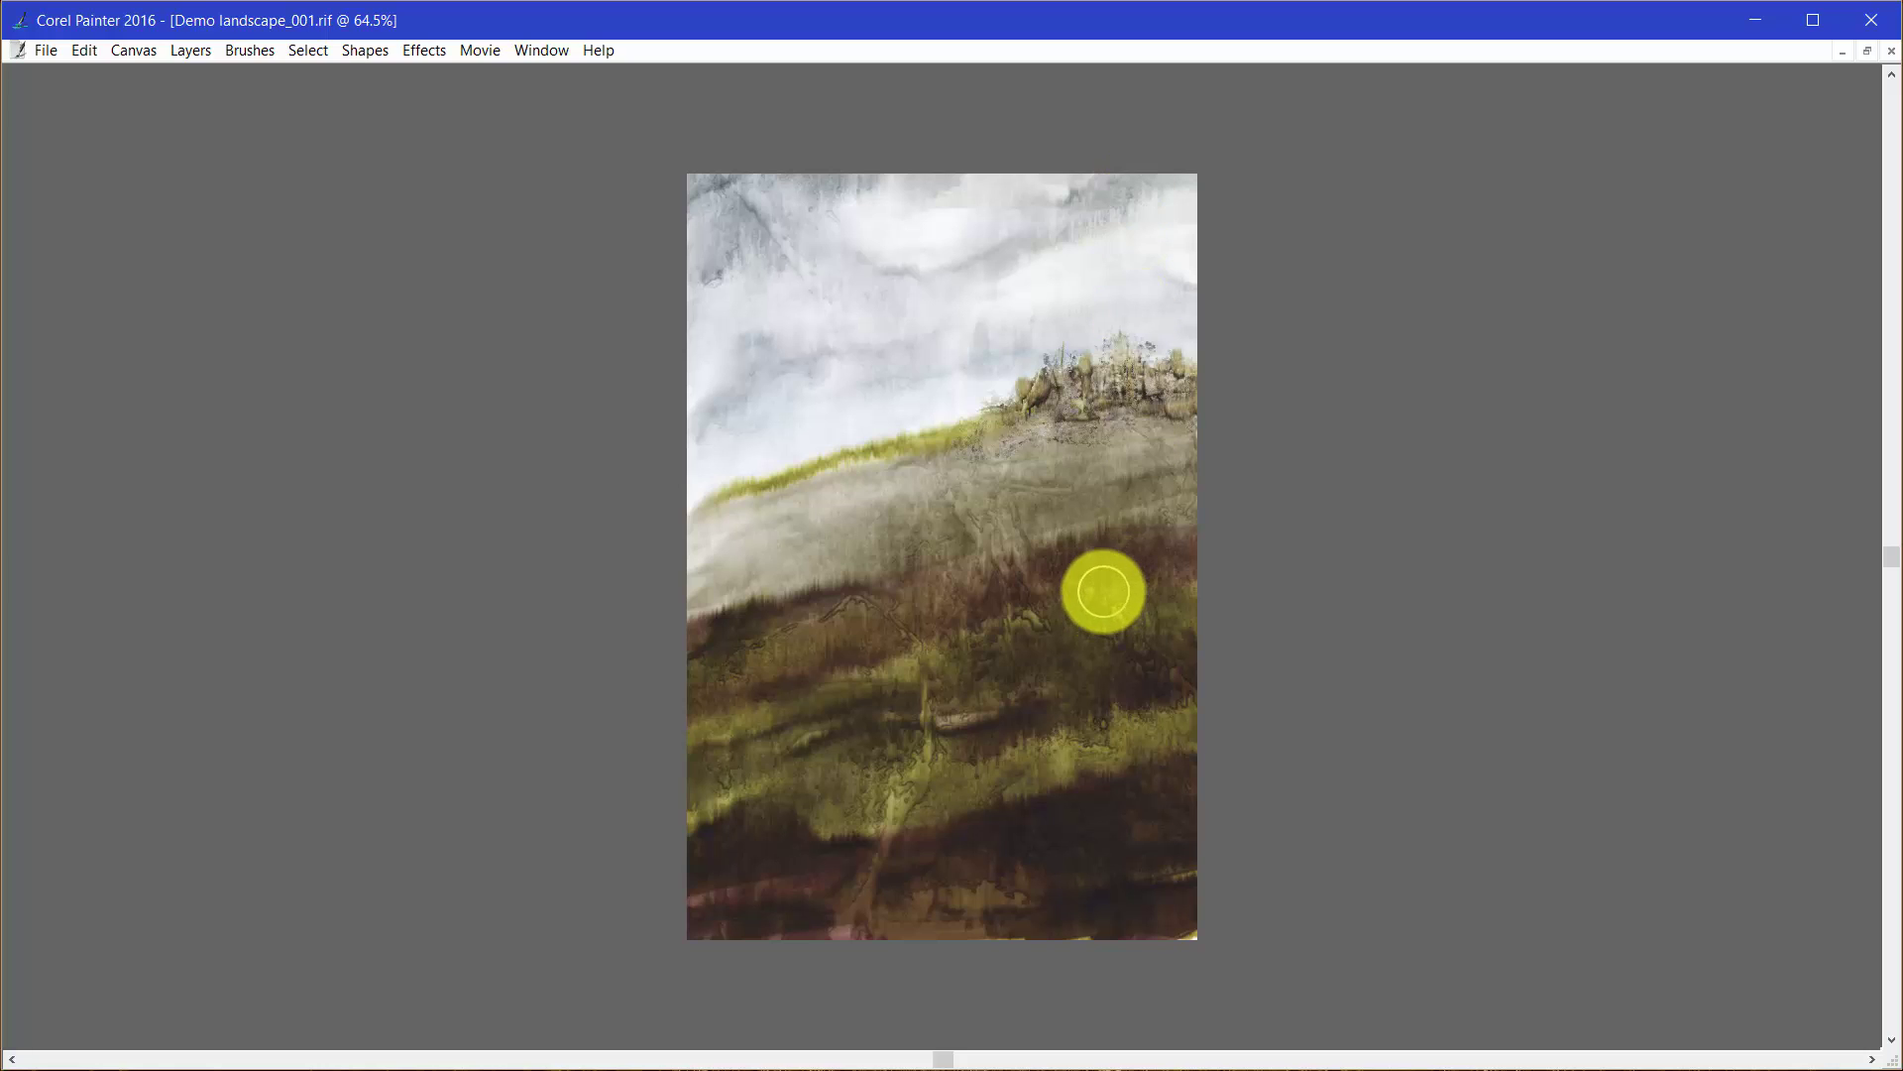
- Switch to Photoshop, pop up the My Settings radial menu and enter its File wedge
left_click(1221, 1053)
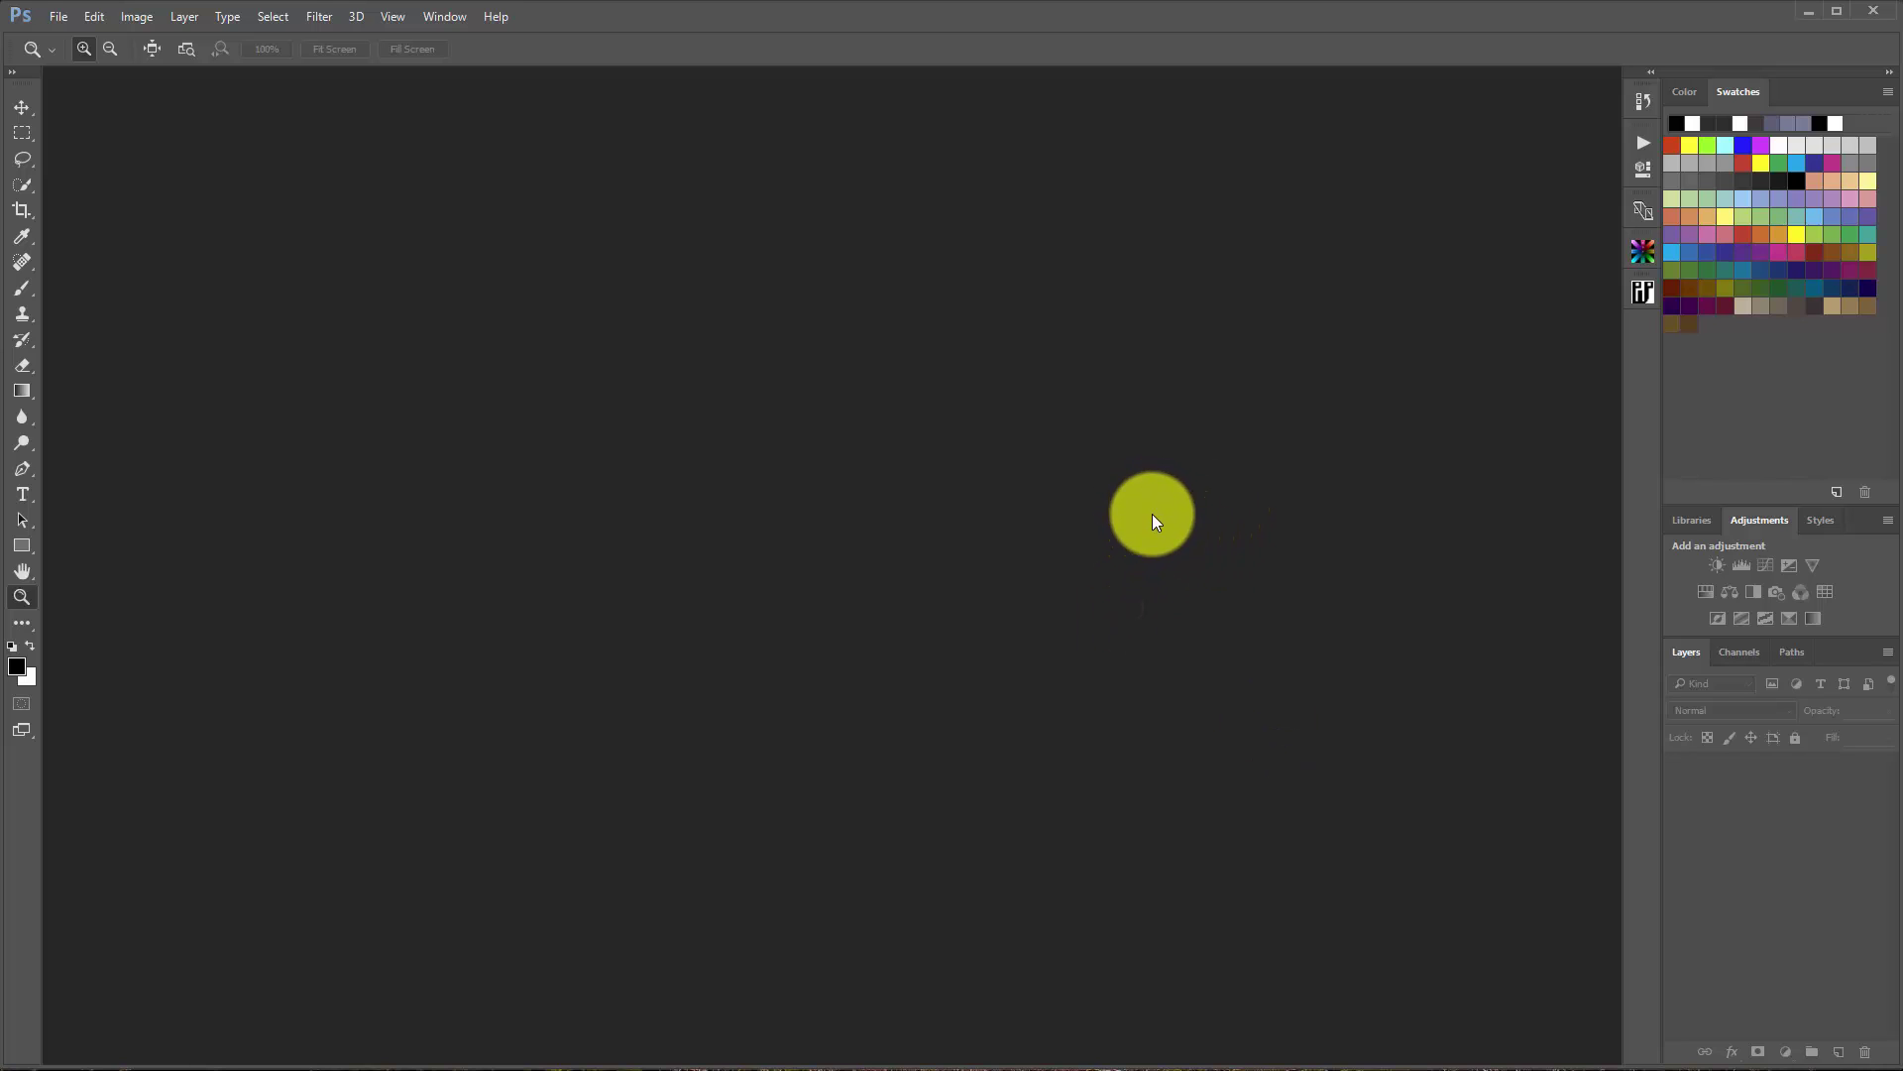
right_click(1154, 515)
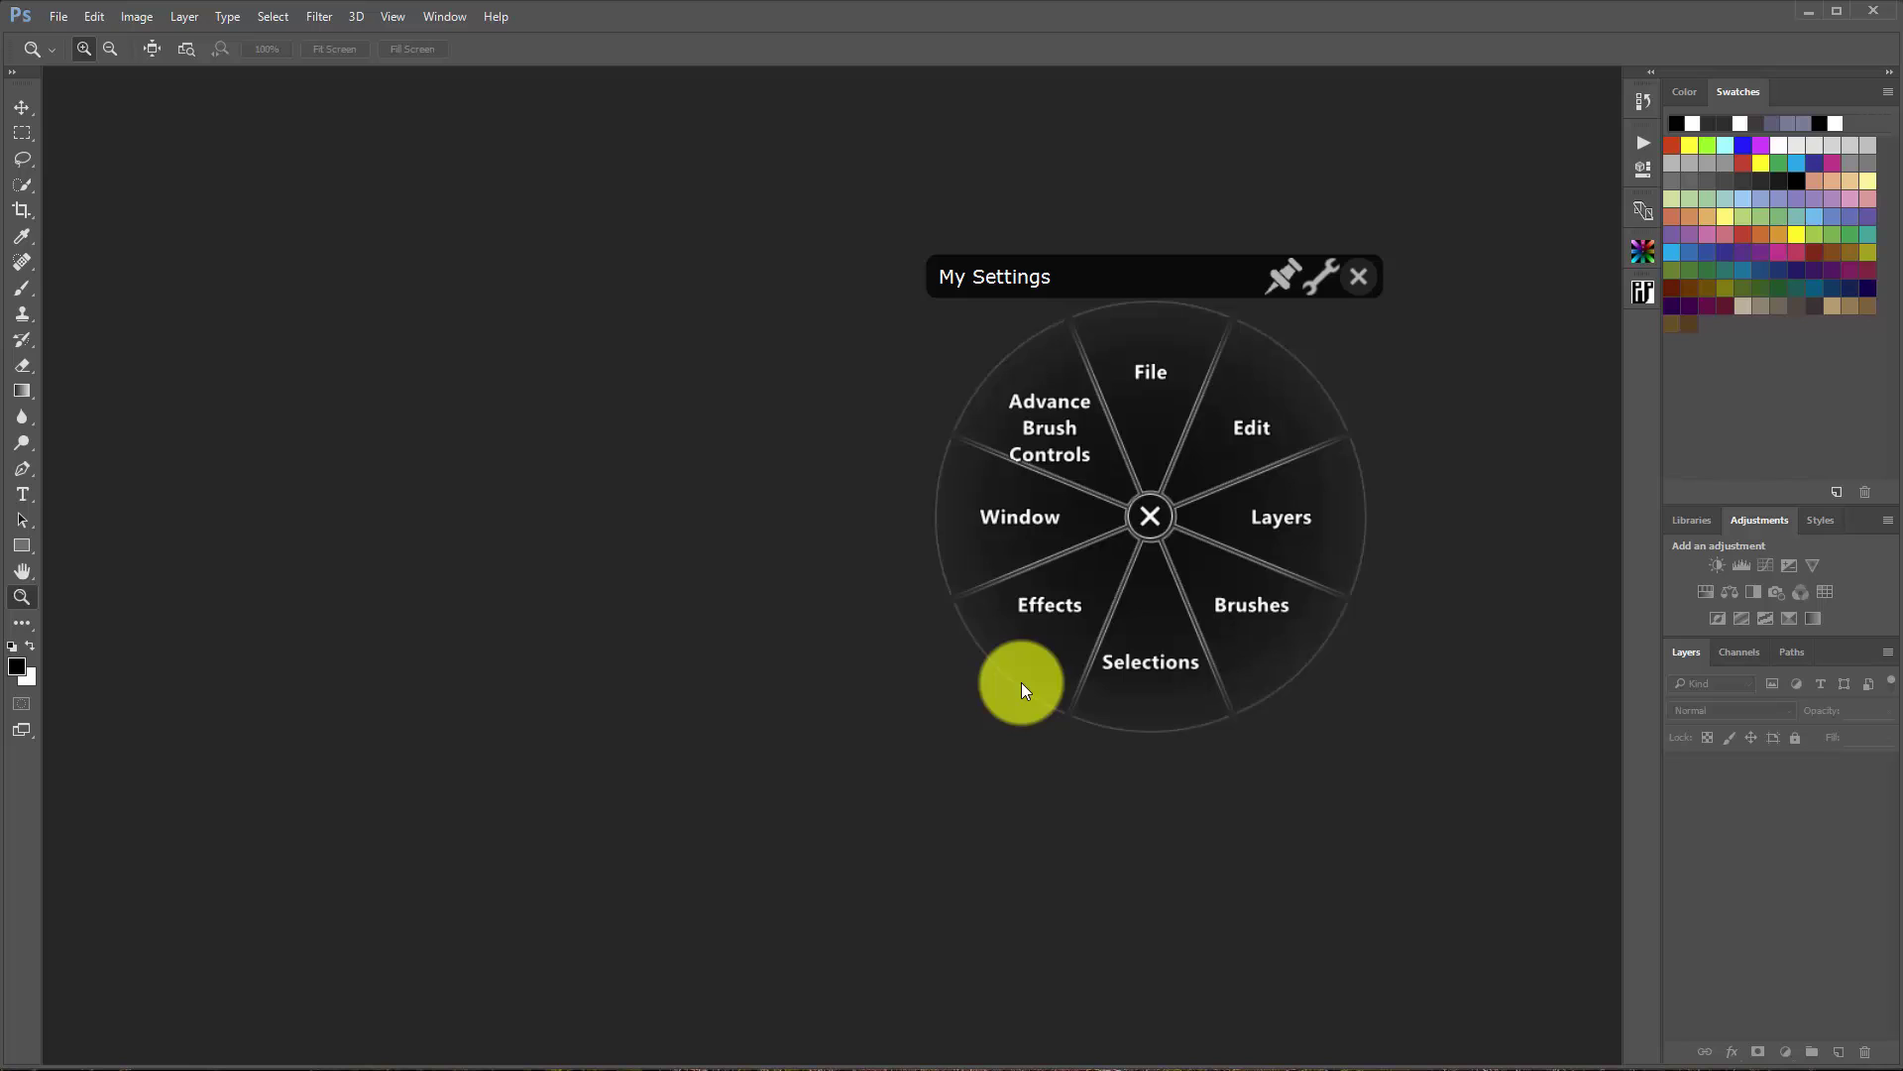
left_click(1152, 379)
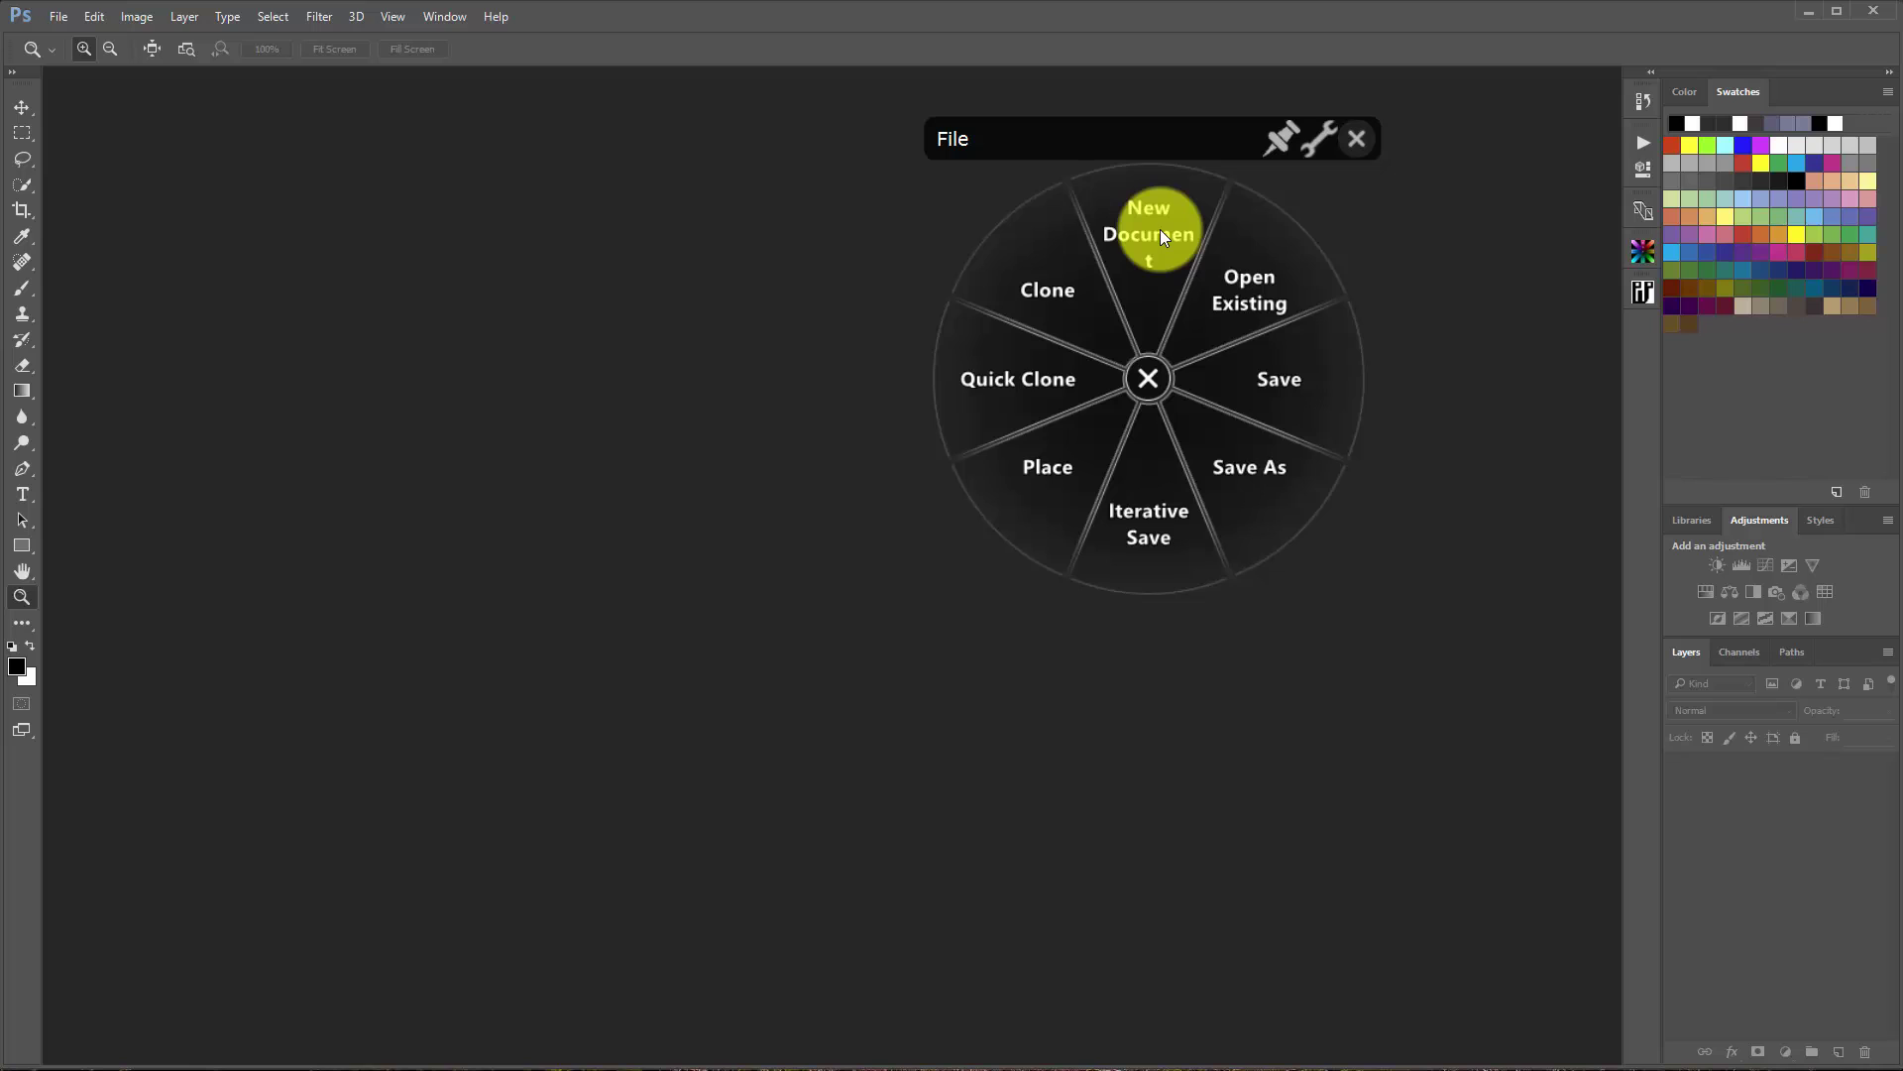
- Try New Document from the File pie and cancel it, then choose Brushes > Recent Brushes from My Settings
left_click(1150, 248)
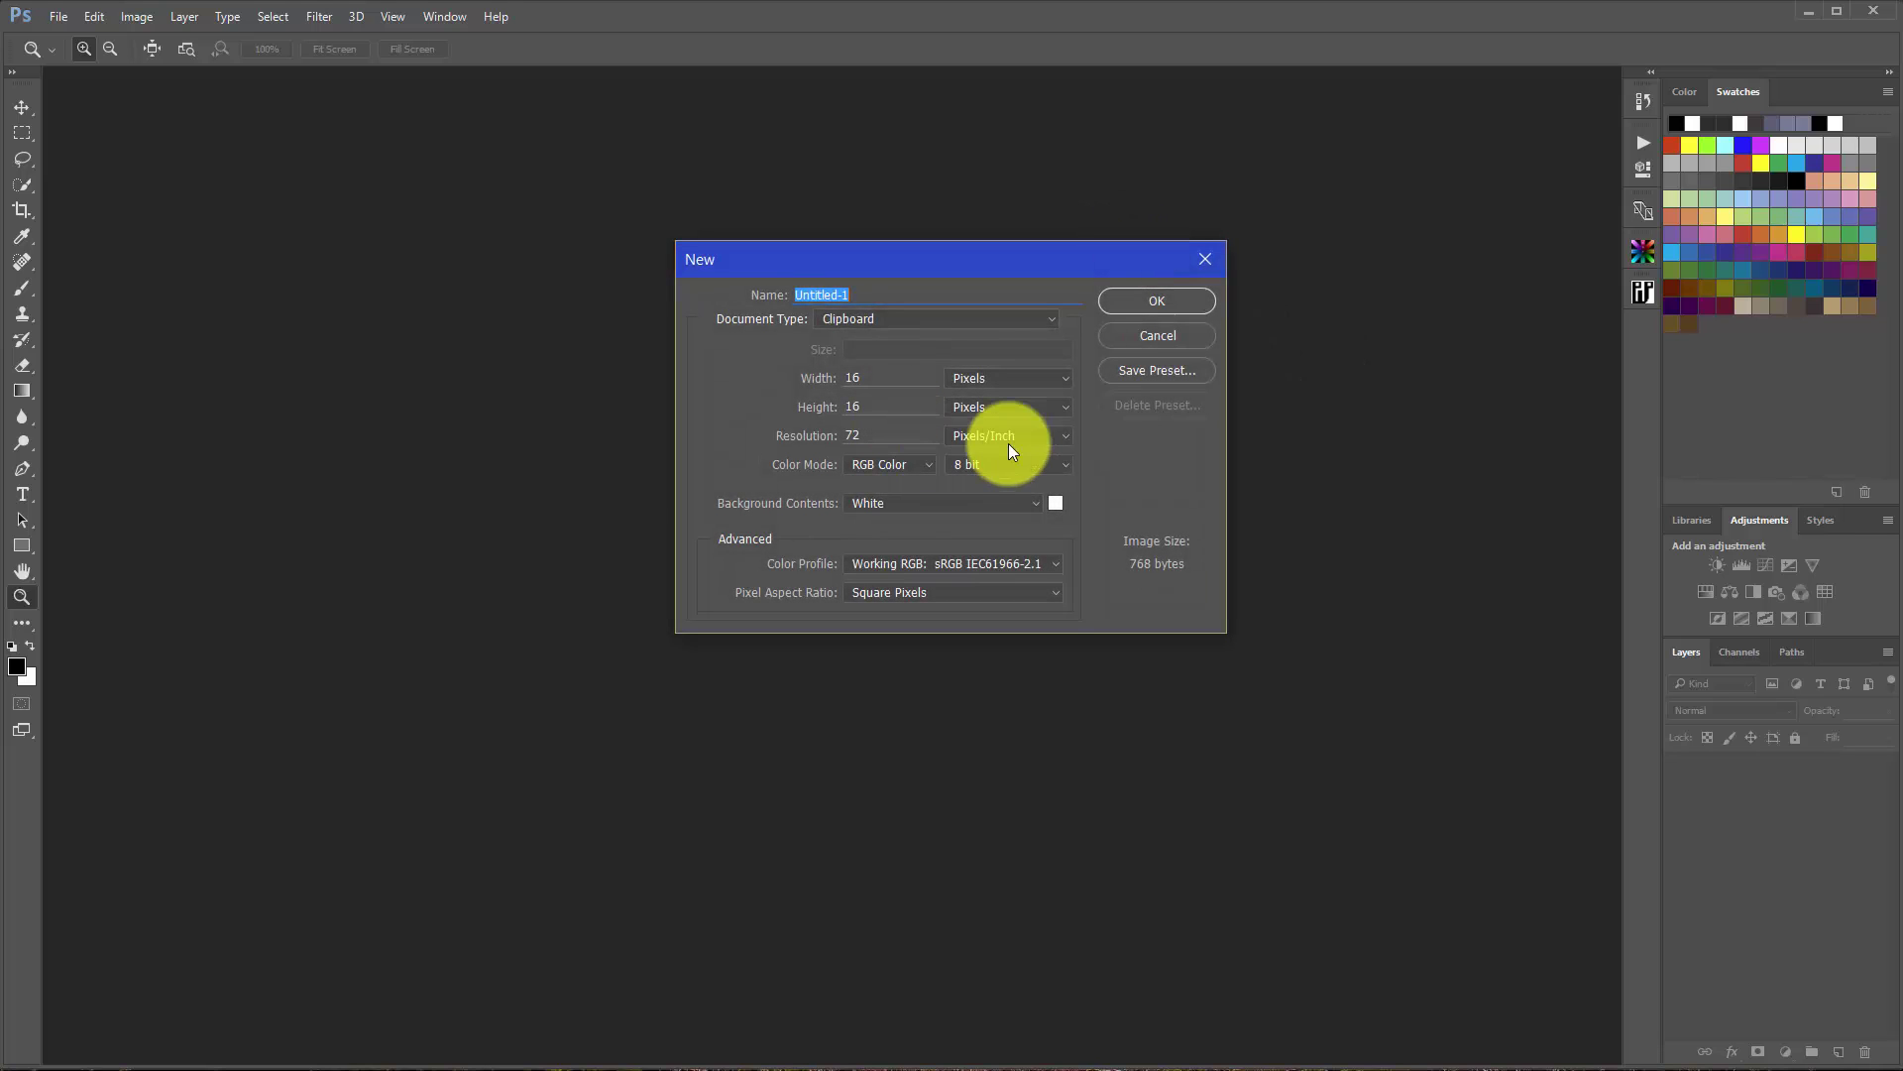
left_click(1206, 257)
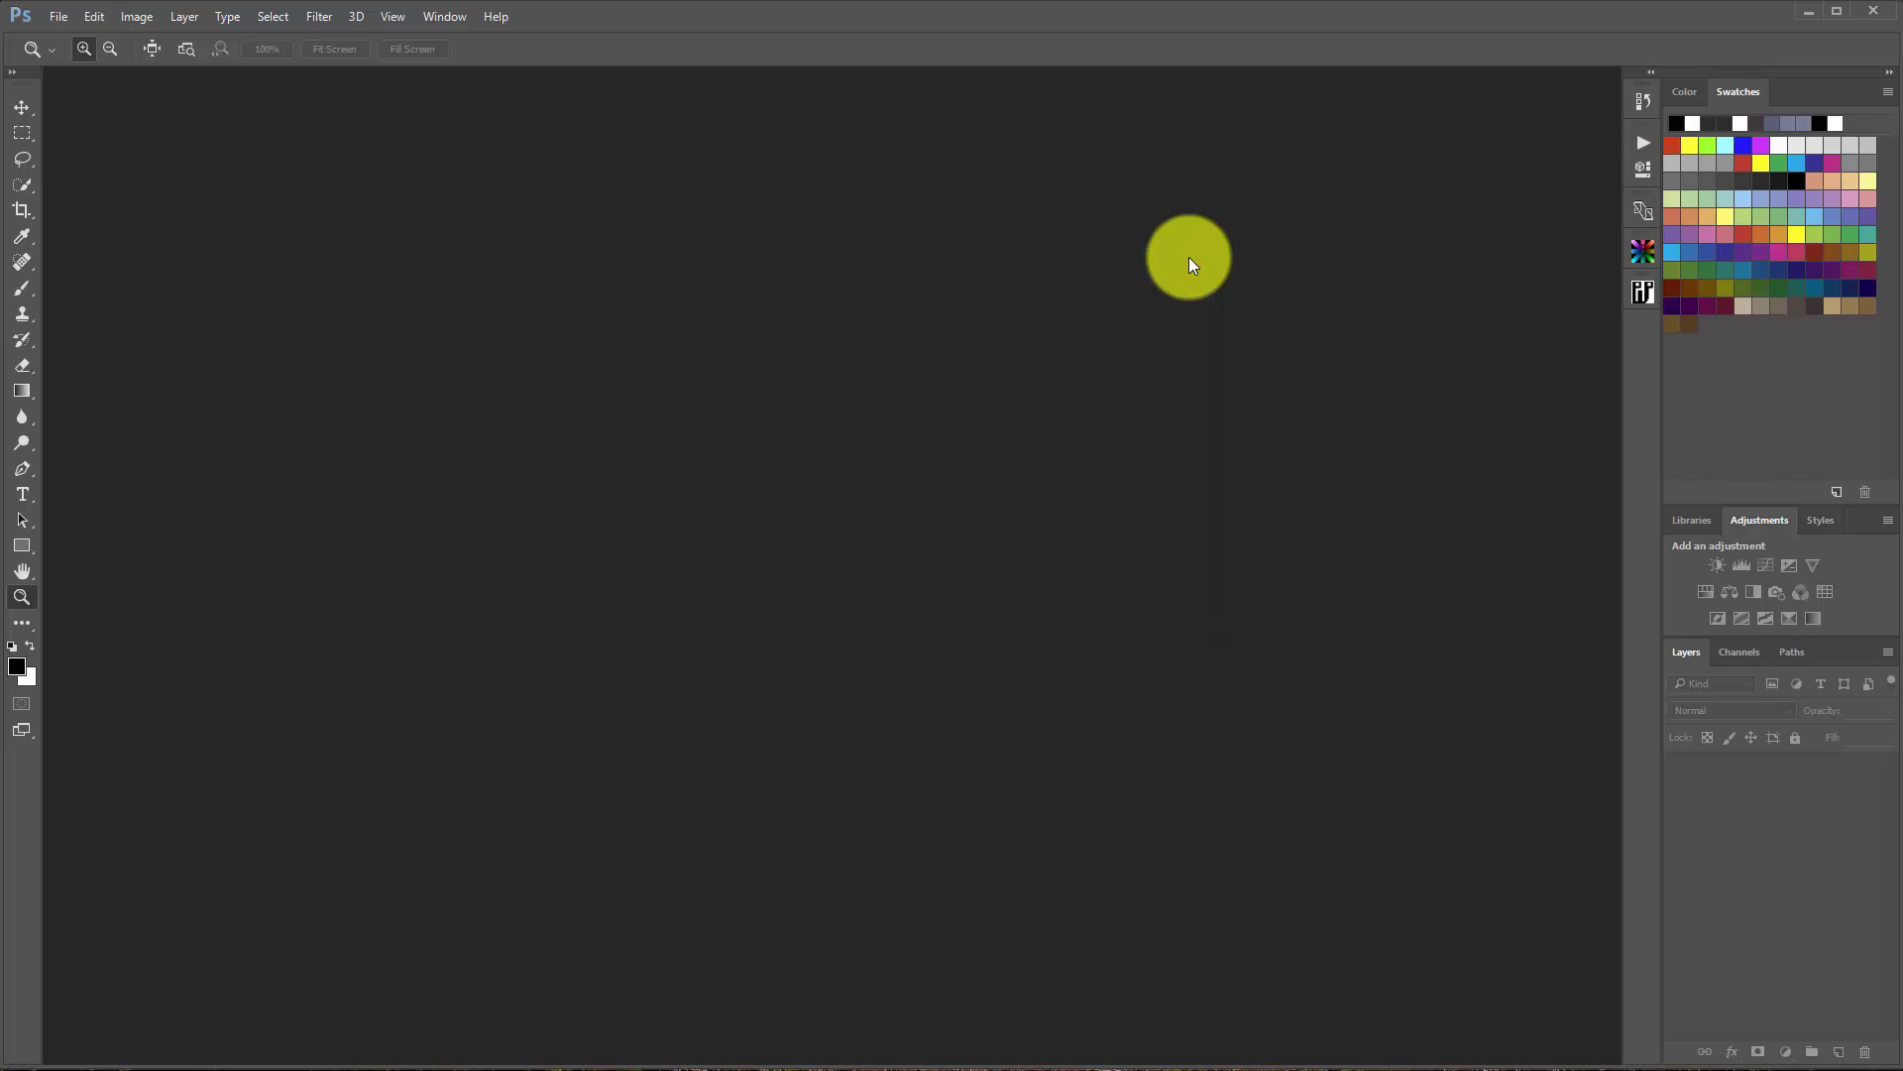
middle_click(1090, 640)
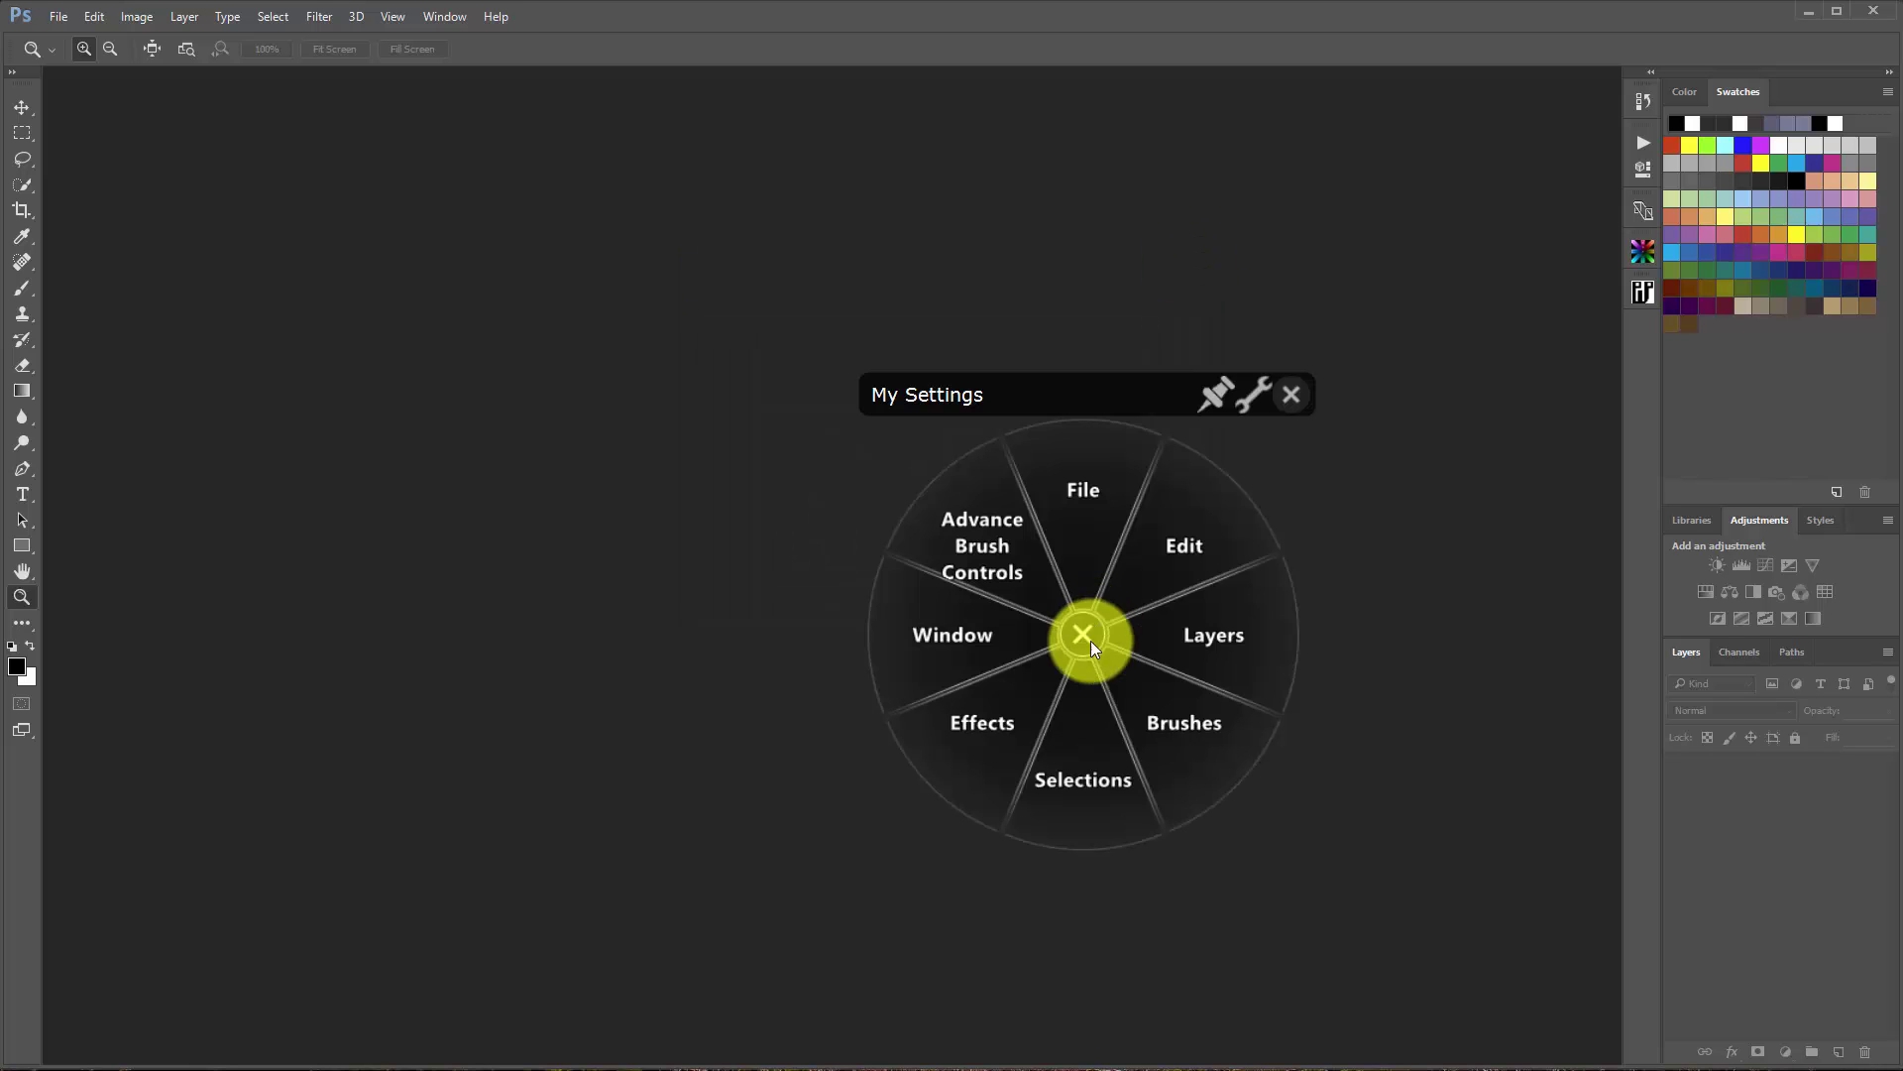
left_click(1156, 724)
left_click(1144, 854)
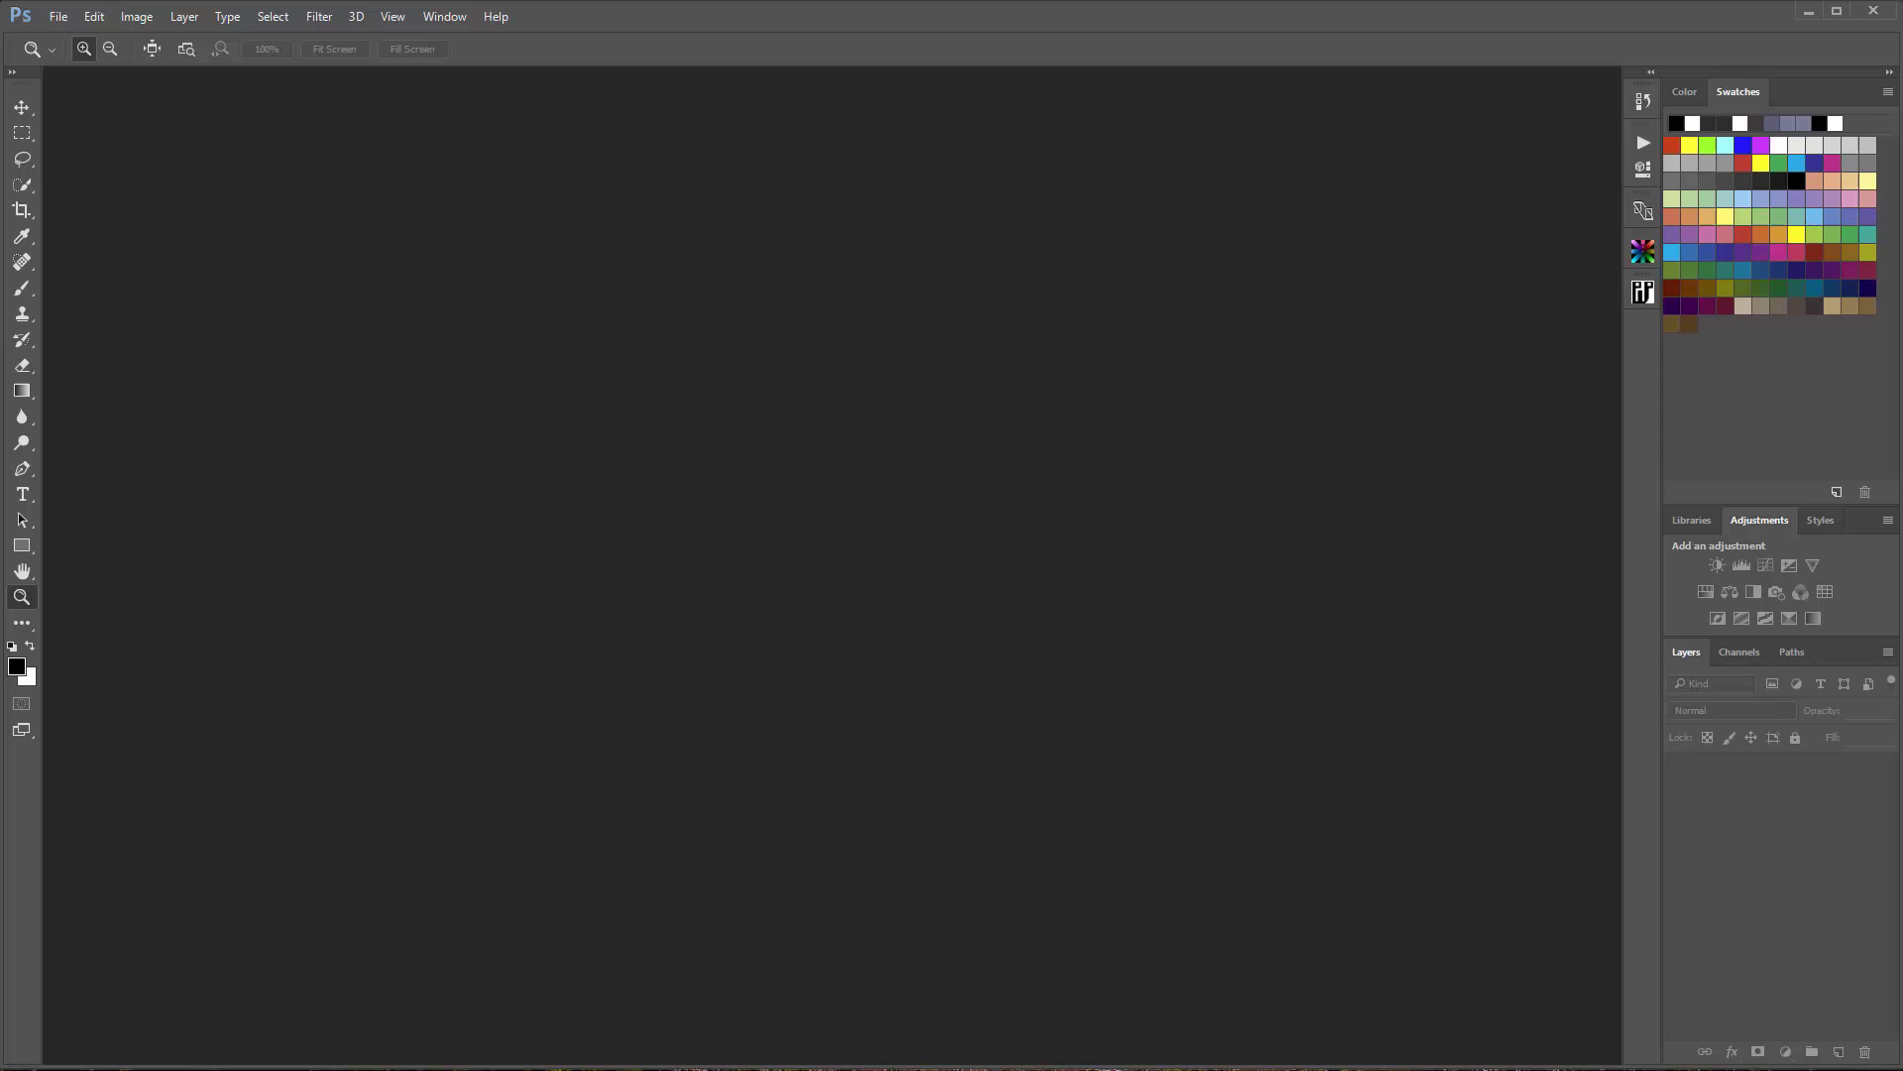
- Return to Painter, pop up My Settings, then restore Wacom Tablet Properties and dismiss the radial menu
left_click(1364, 1036)
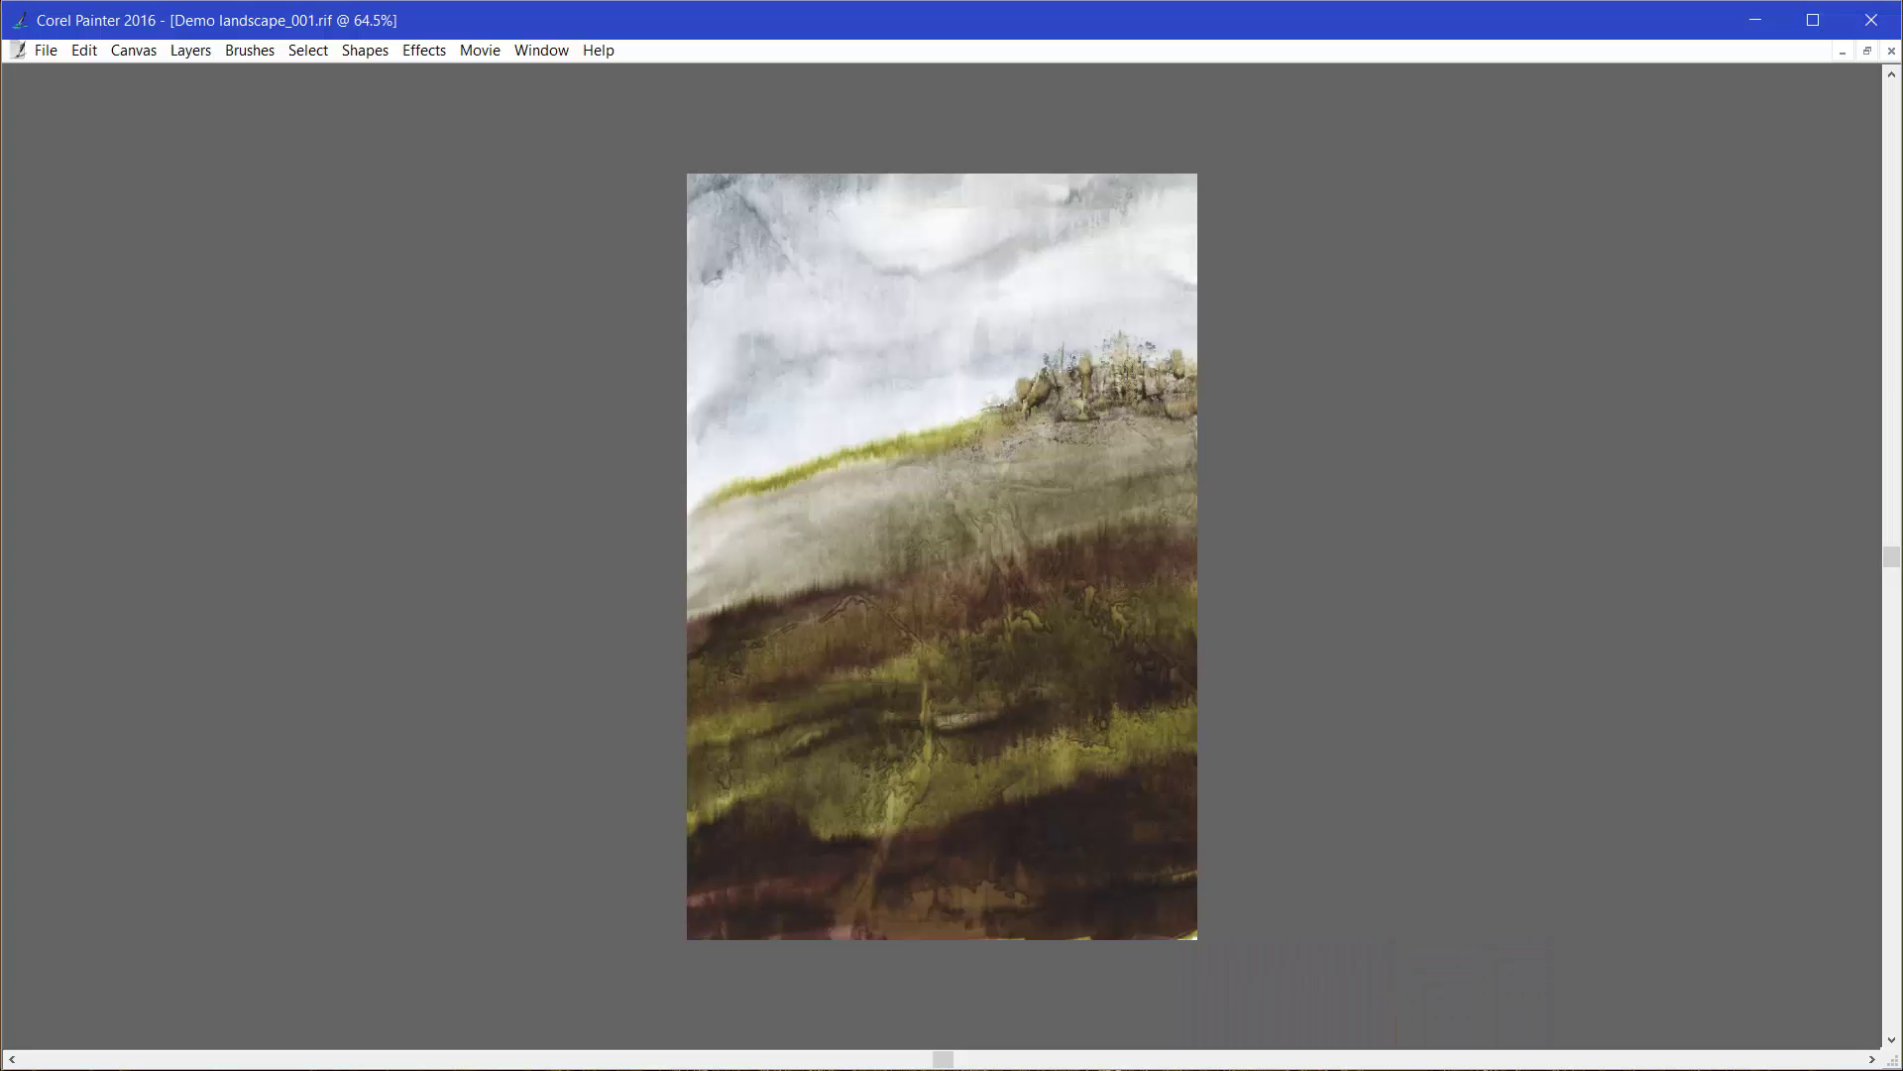
right_click(1352, 573)
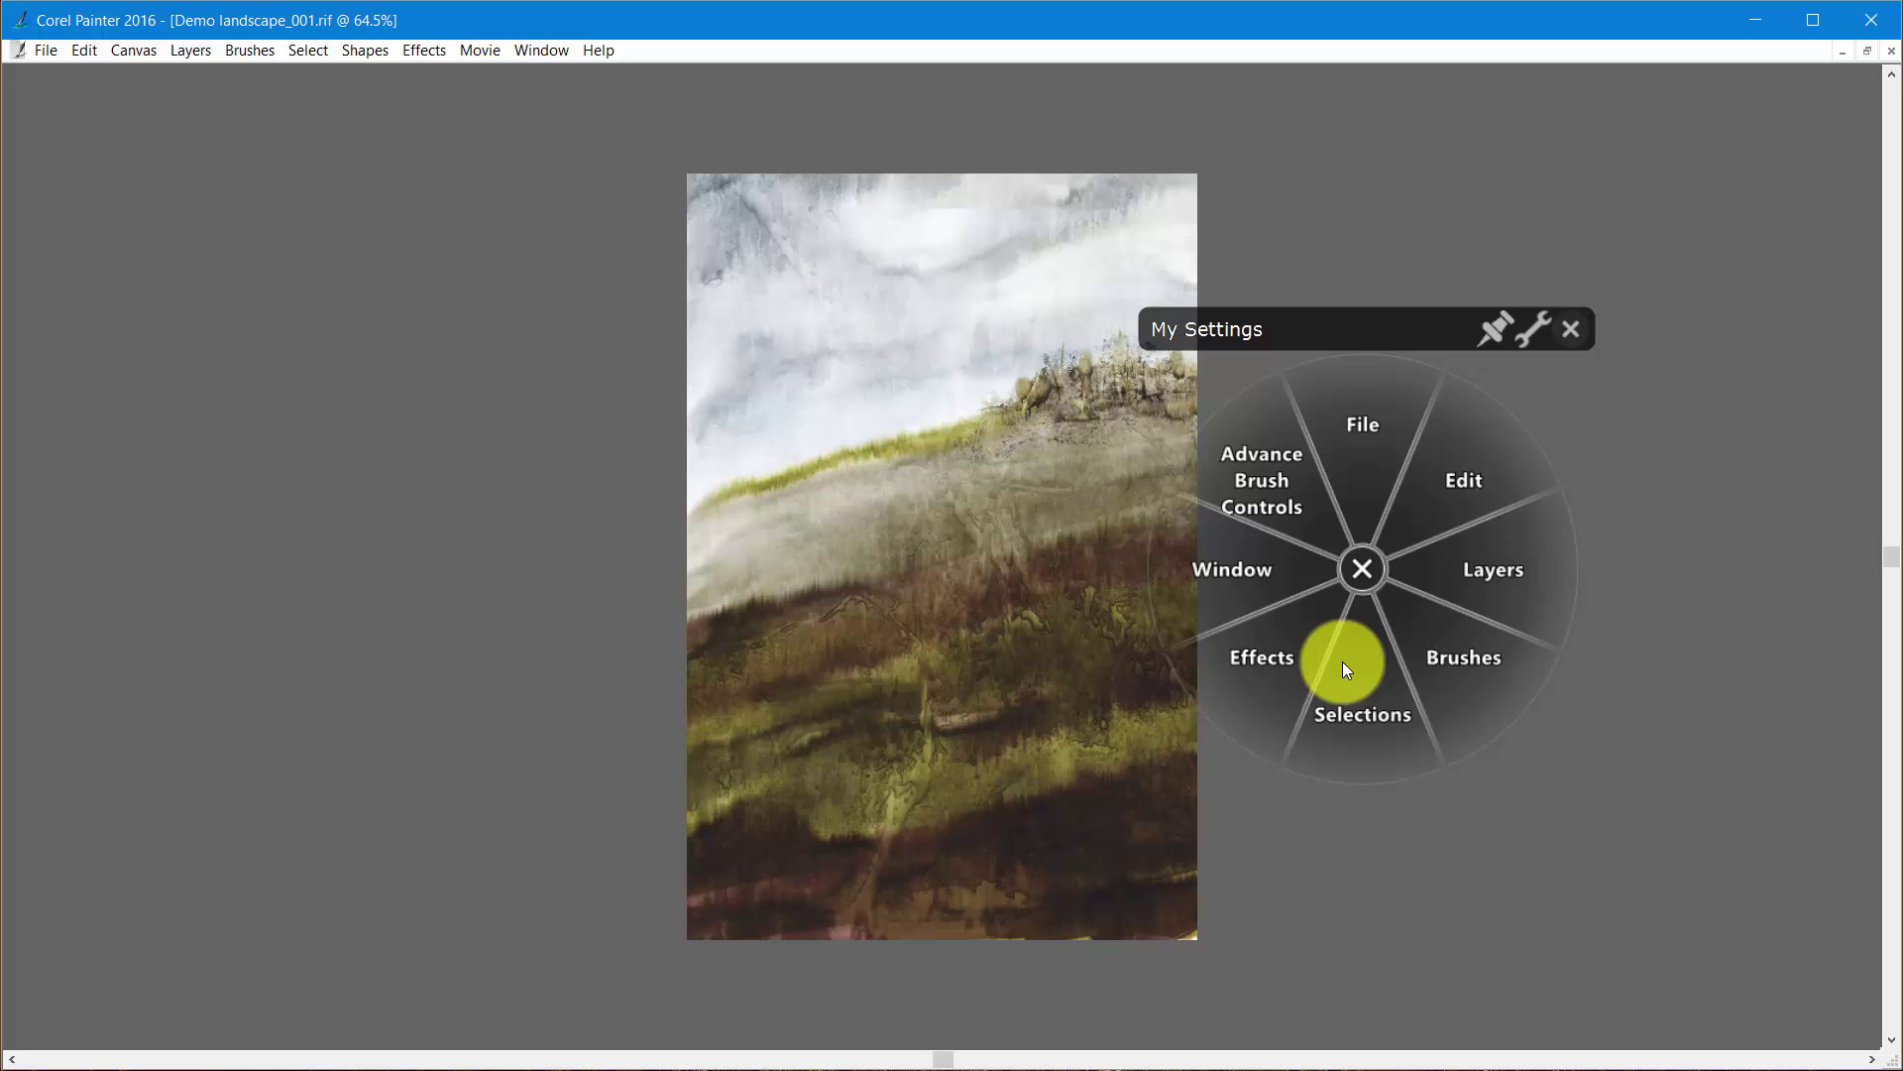
mouse_move(1027, 1069)
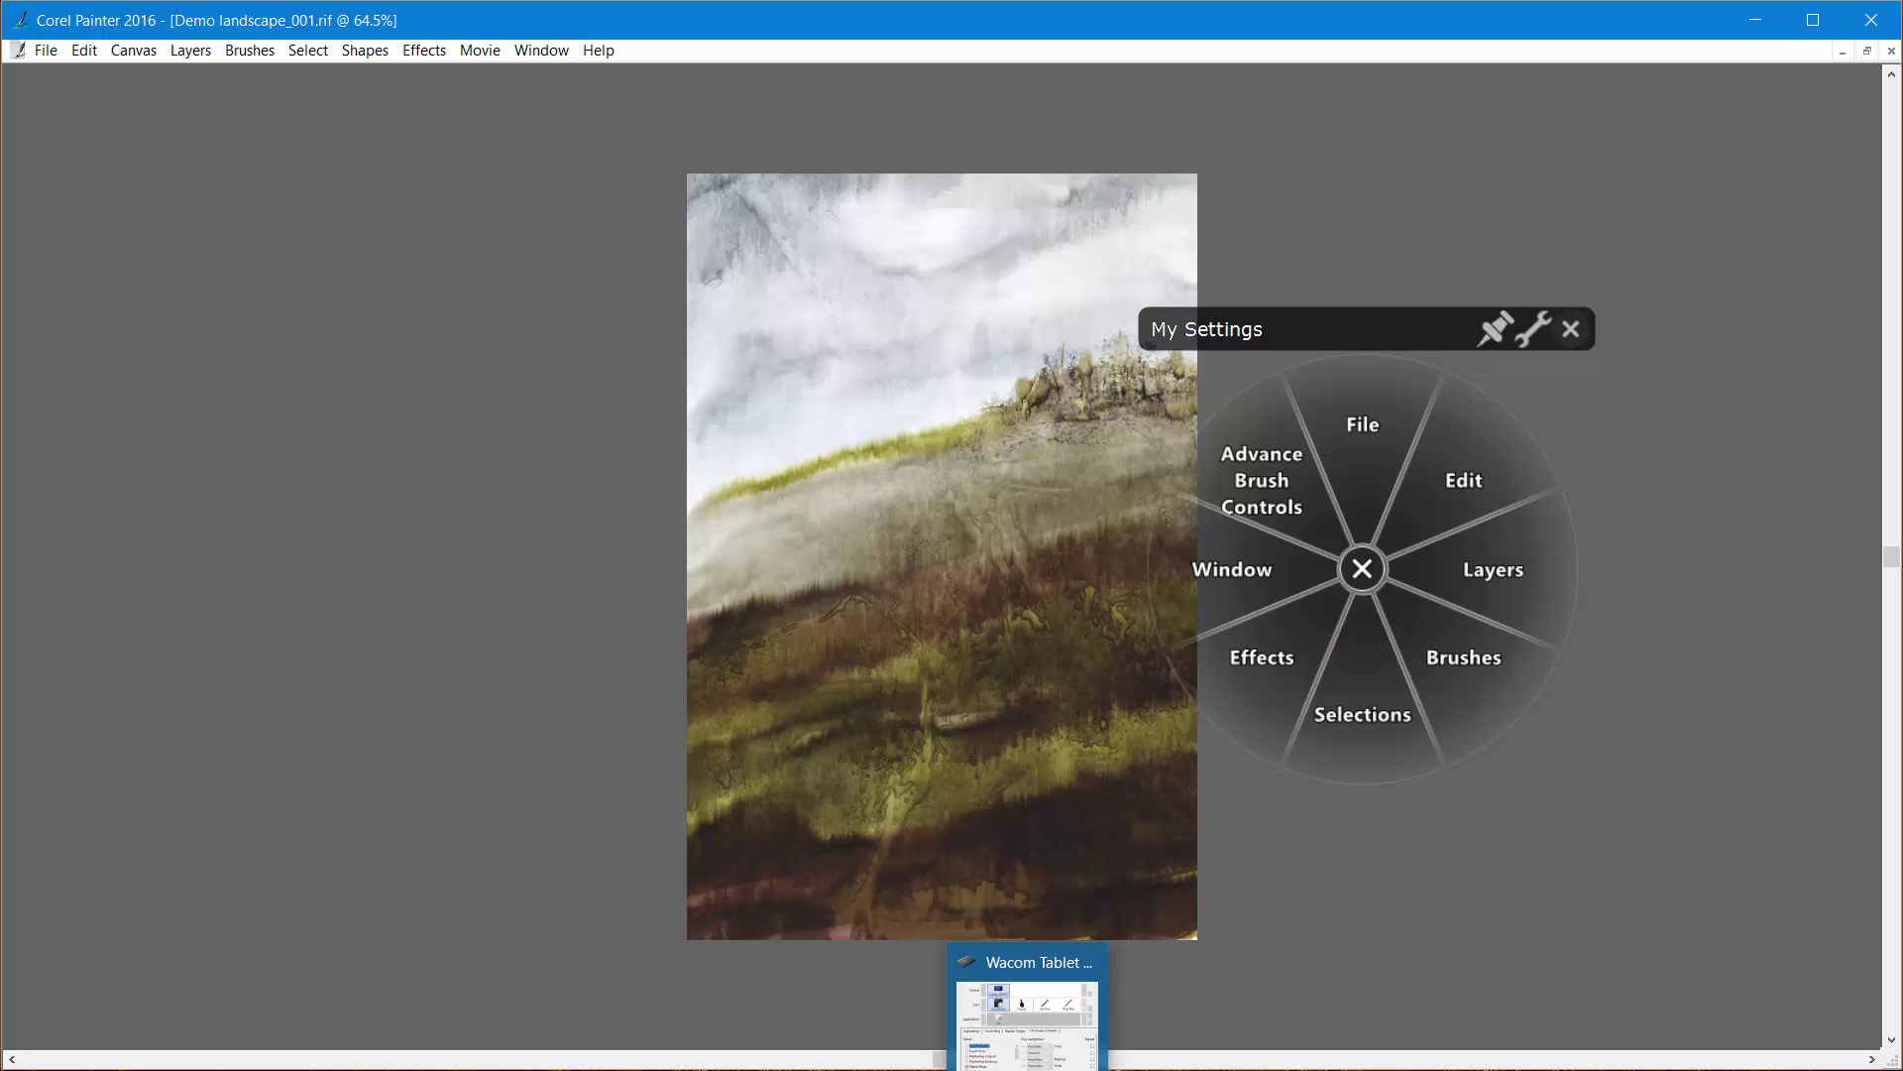
left_click(1027, 1069)
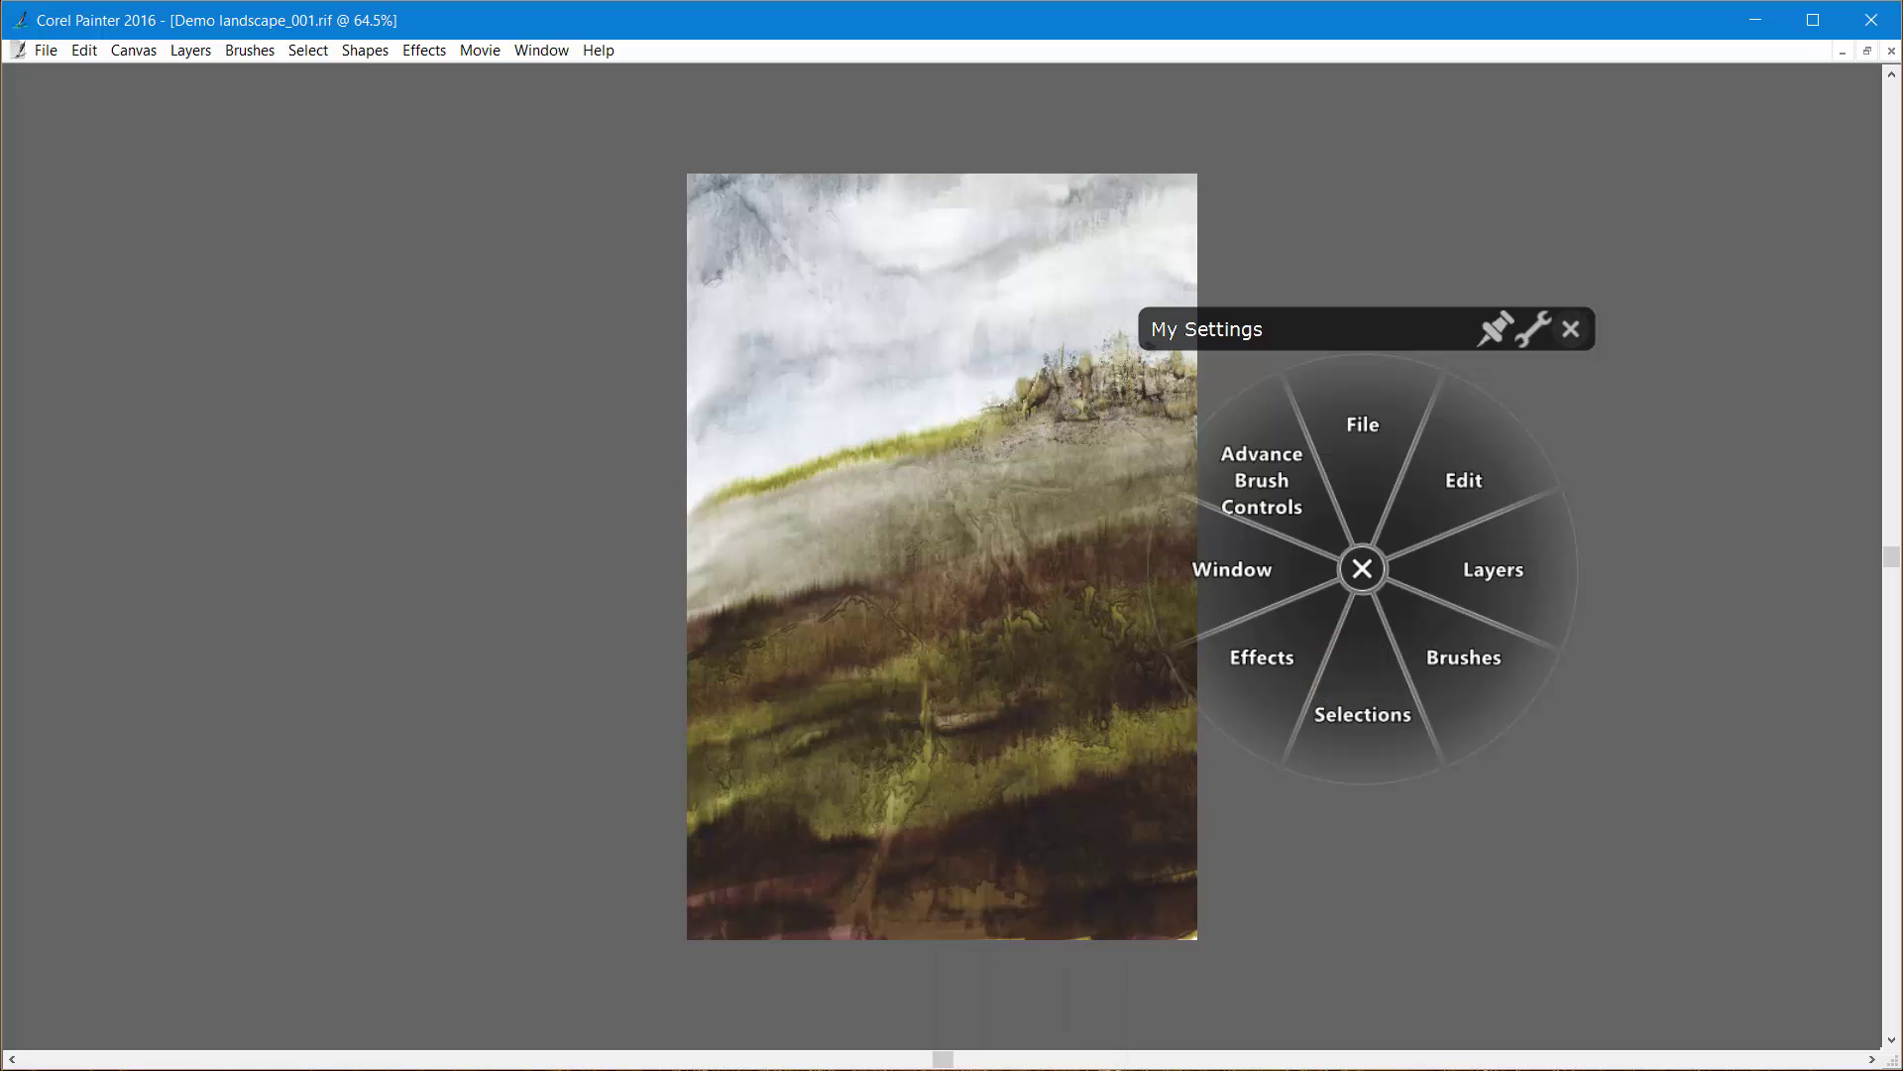
left_click(1366, 566)
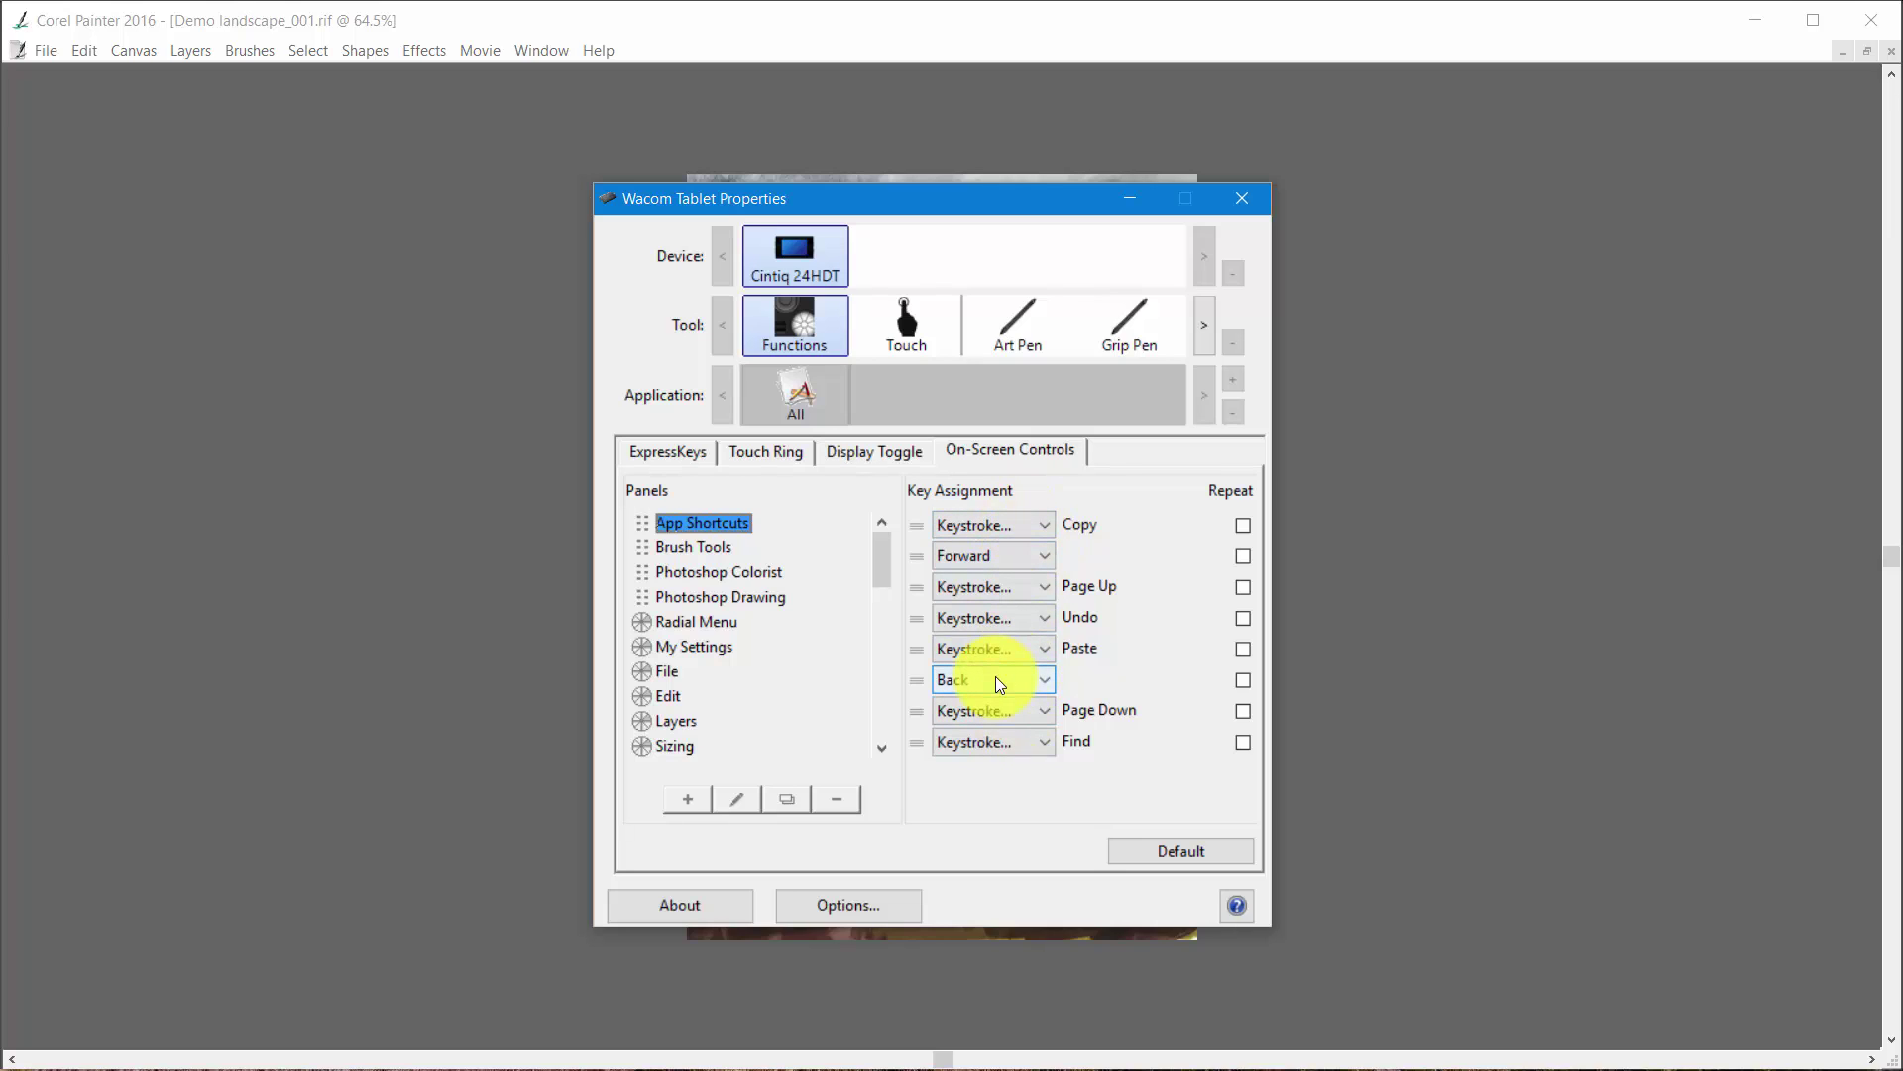
- Review the Brush Tools, Photoshop Drawing and Radial Menu panels, then preview and close the My Settings radial menu
left_click(710, 548)
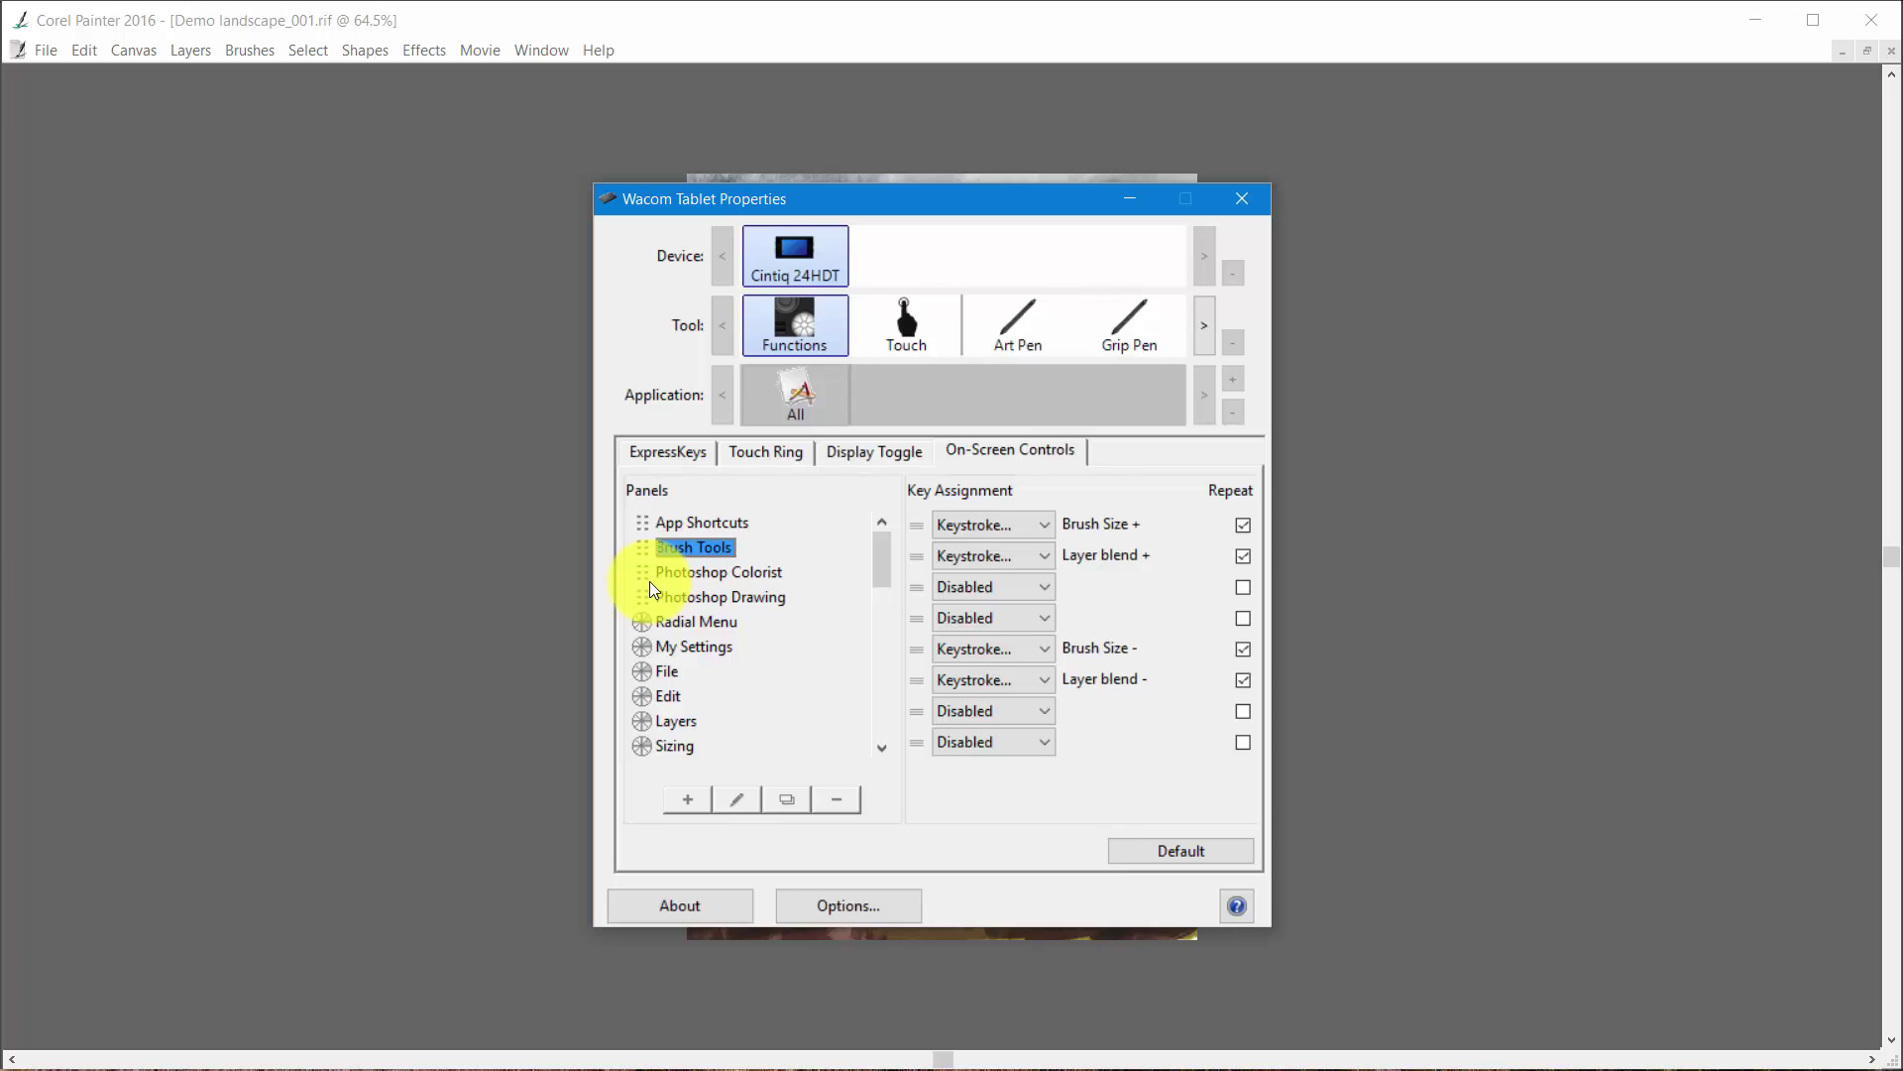
left_click(730, 584)
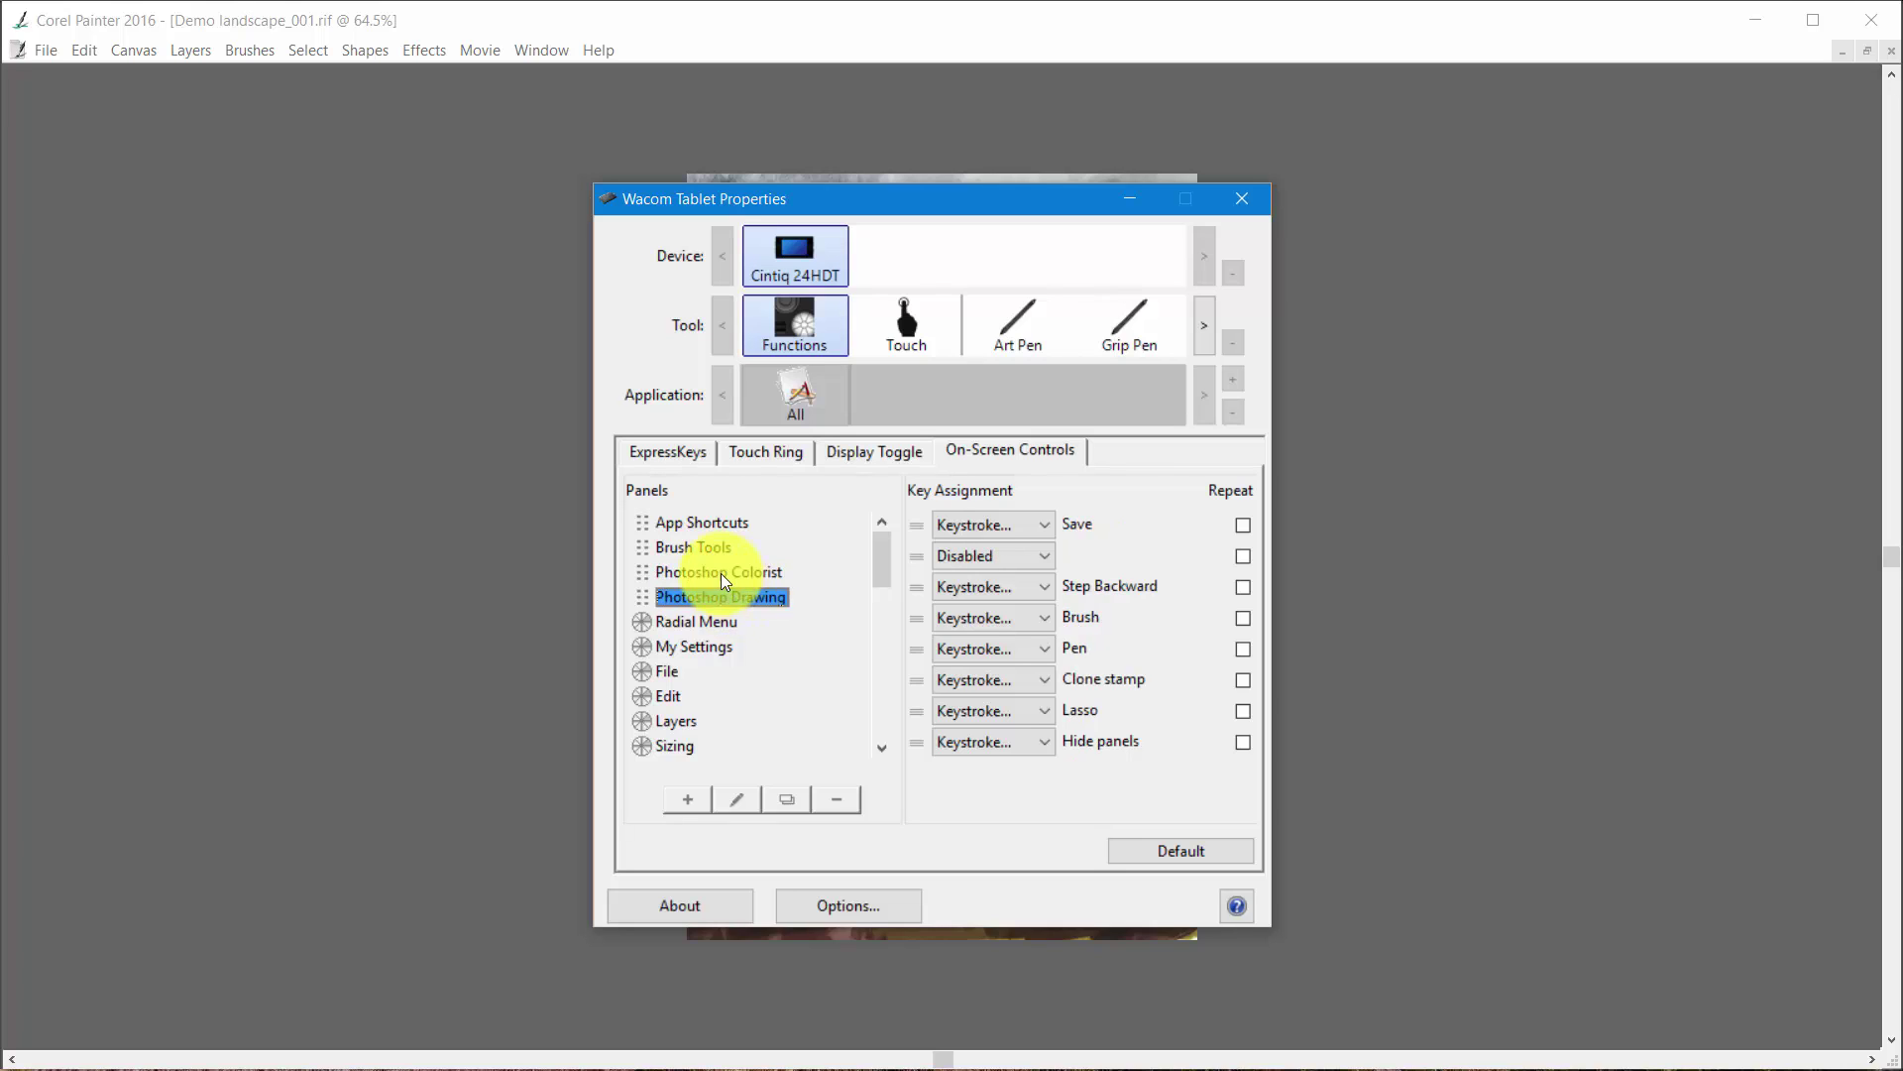
left_click(699, 622)
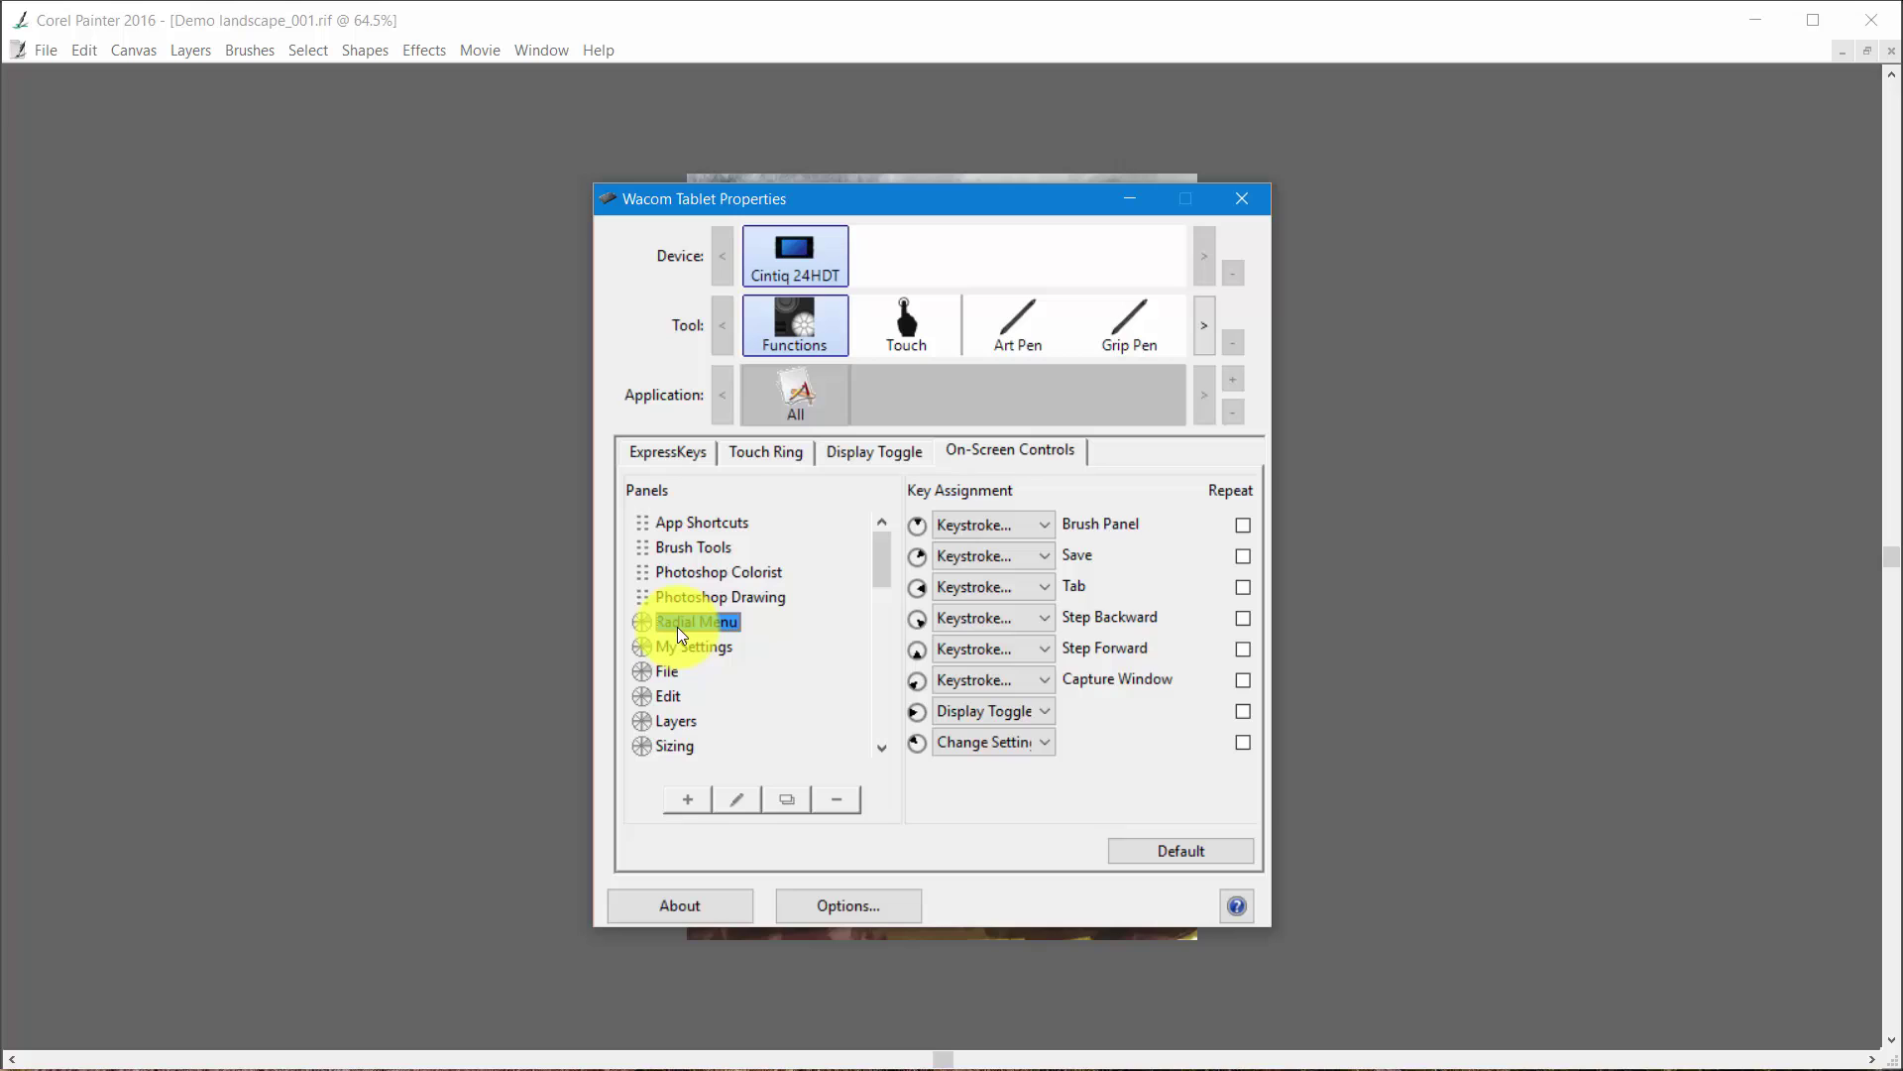
right_click(1452, 631)
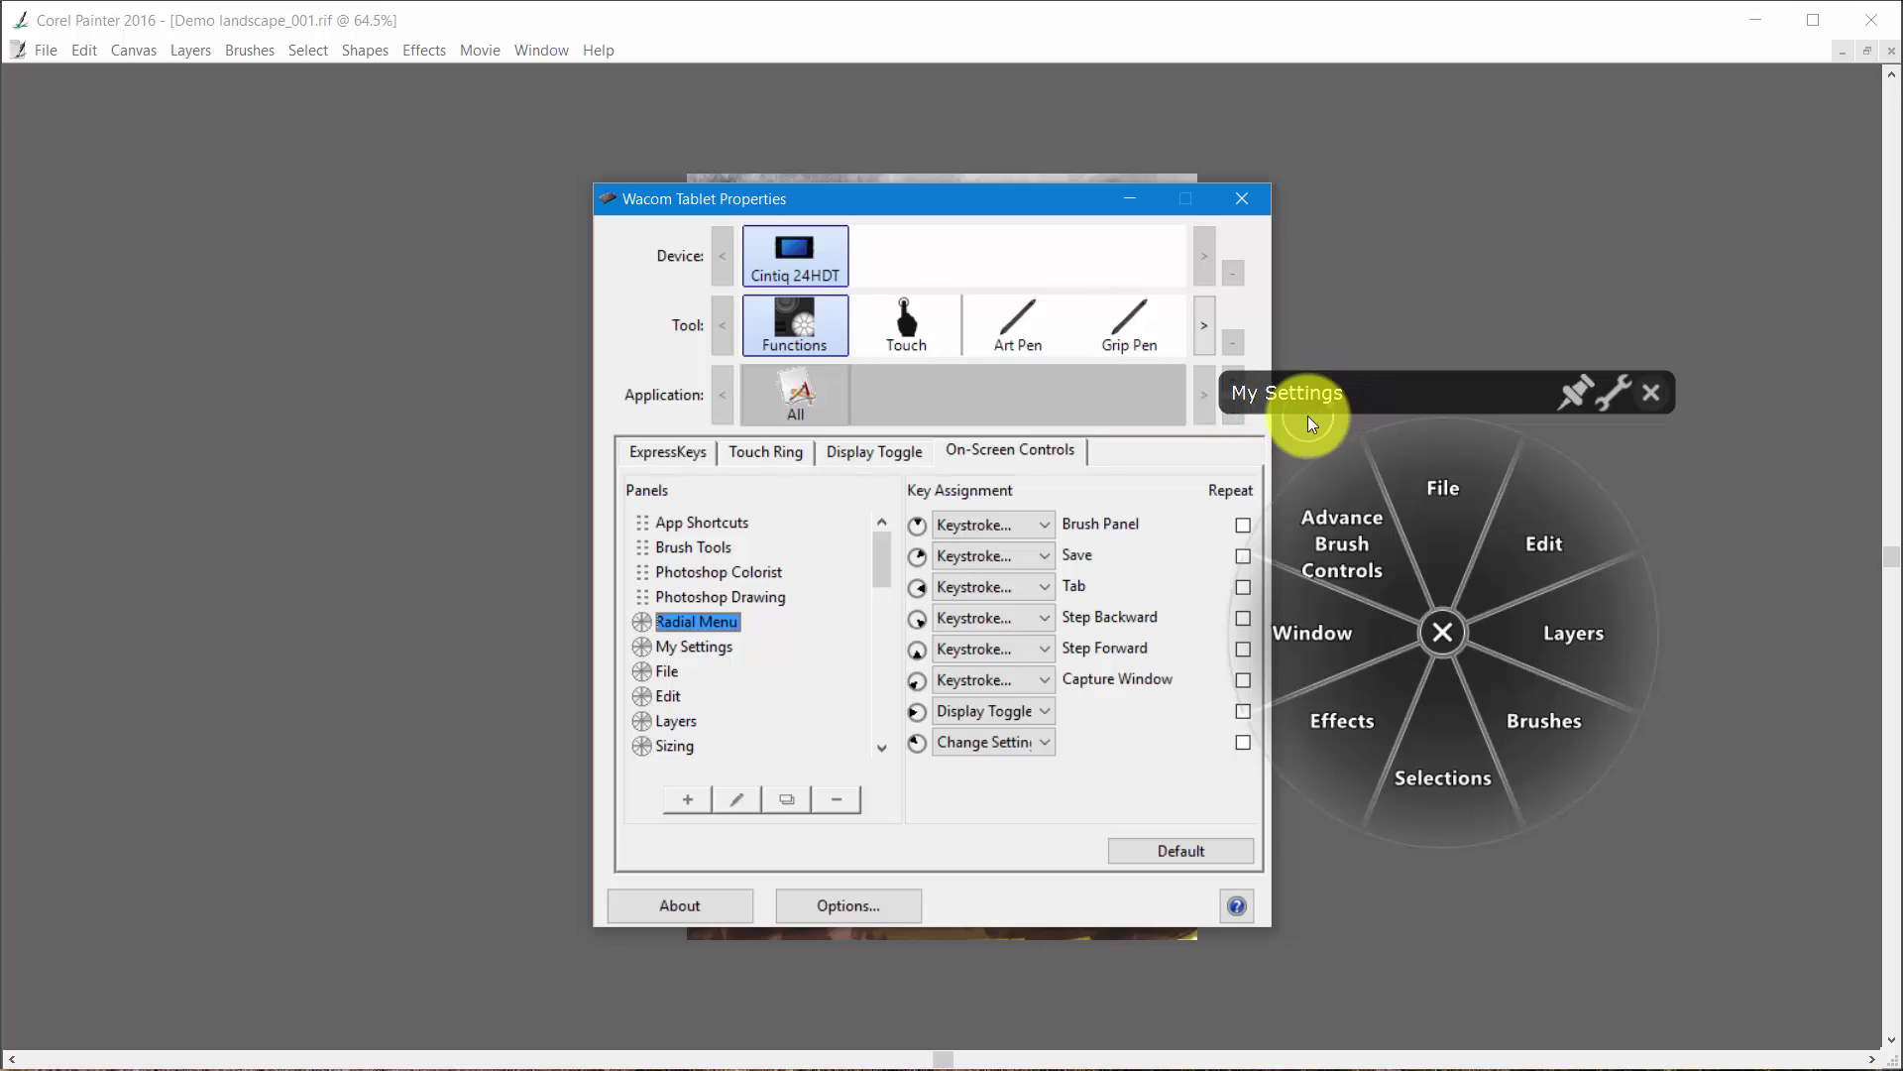
left_click(1650, 395)
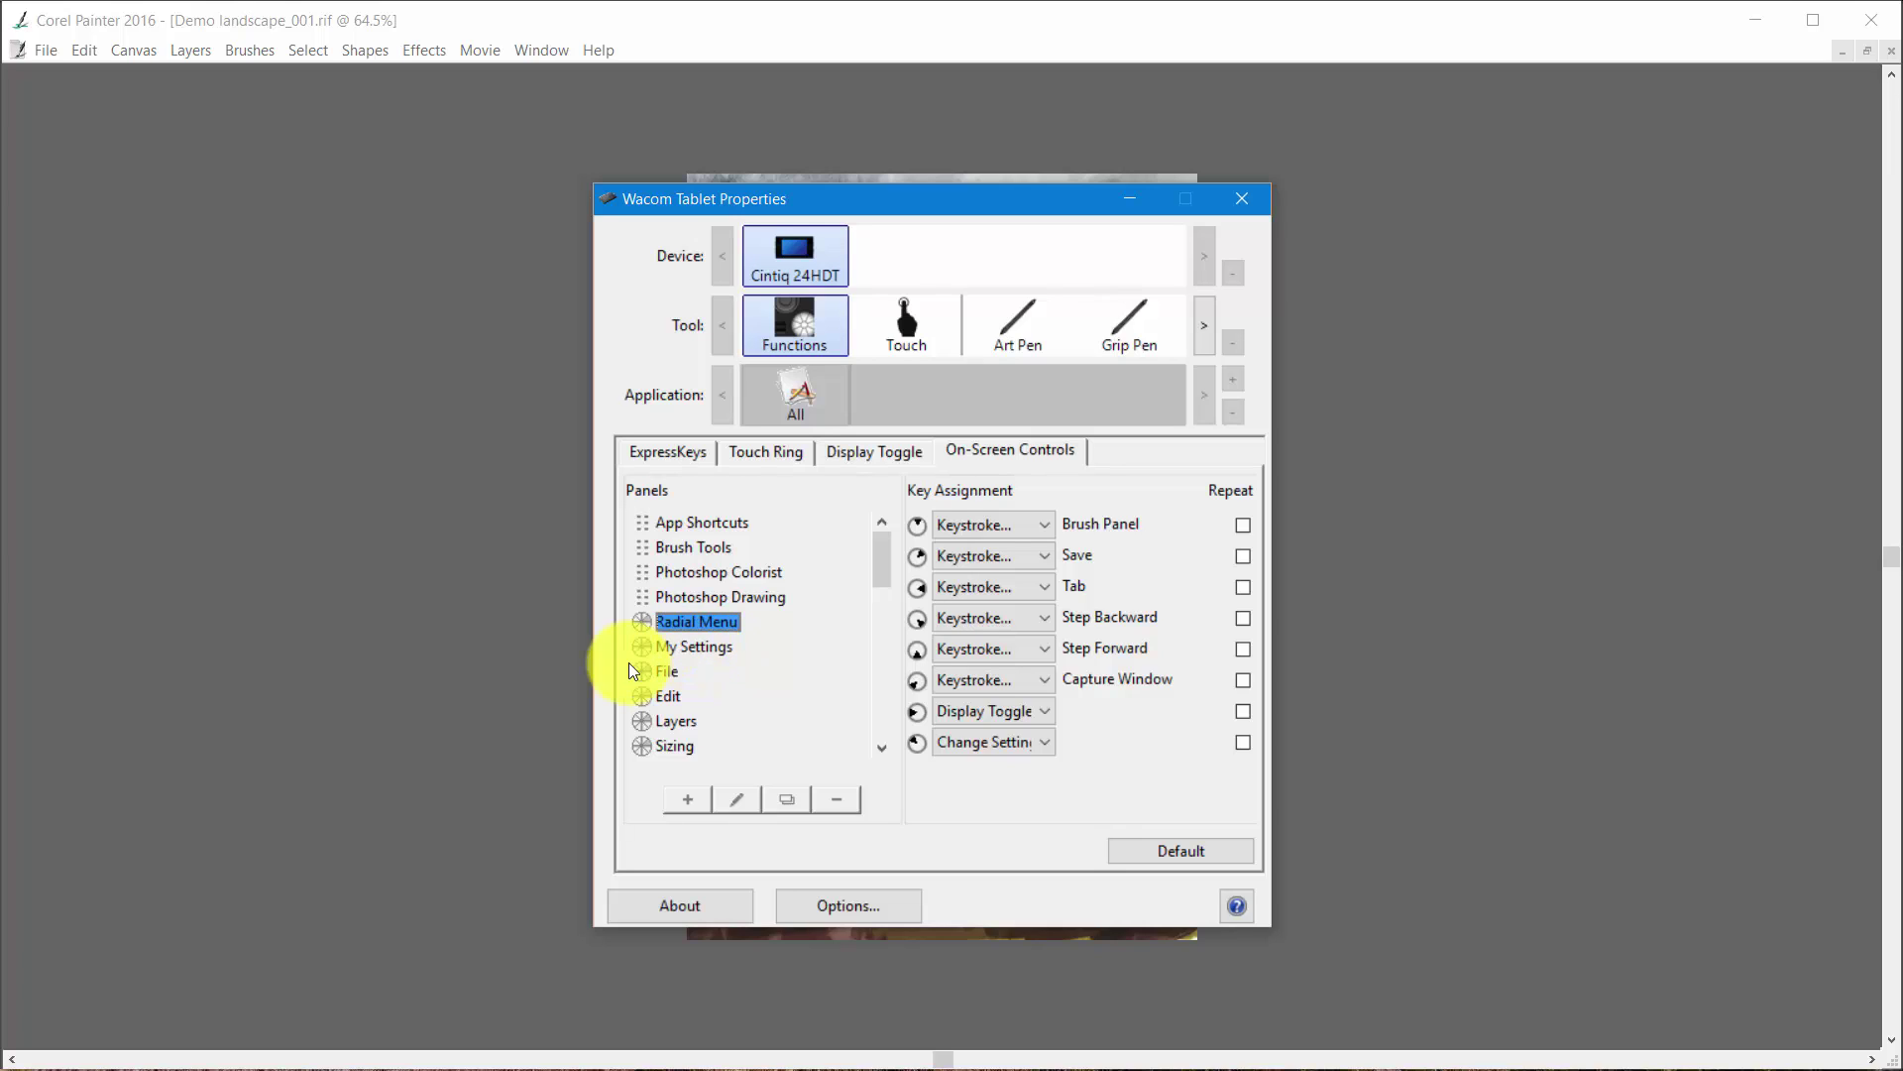
left_click(1009, 325)
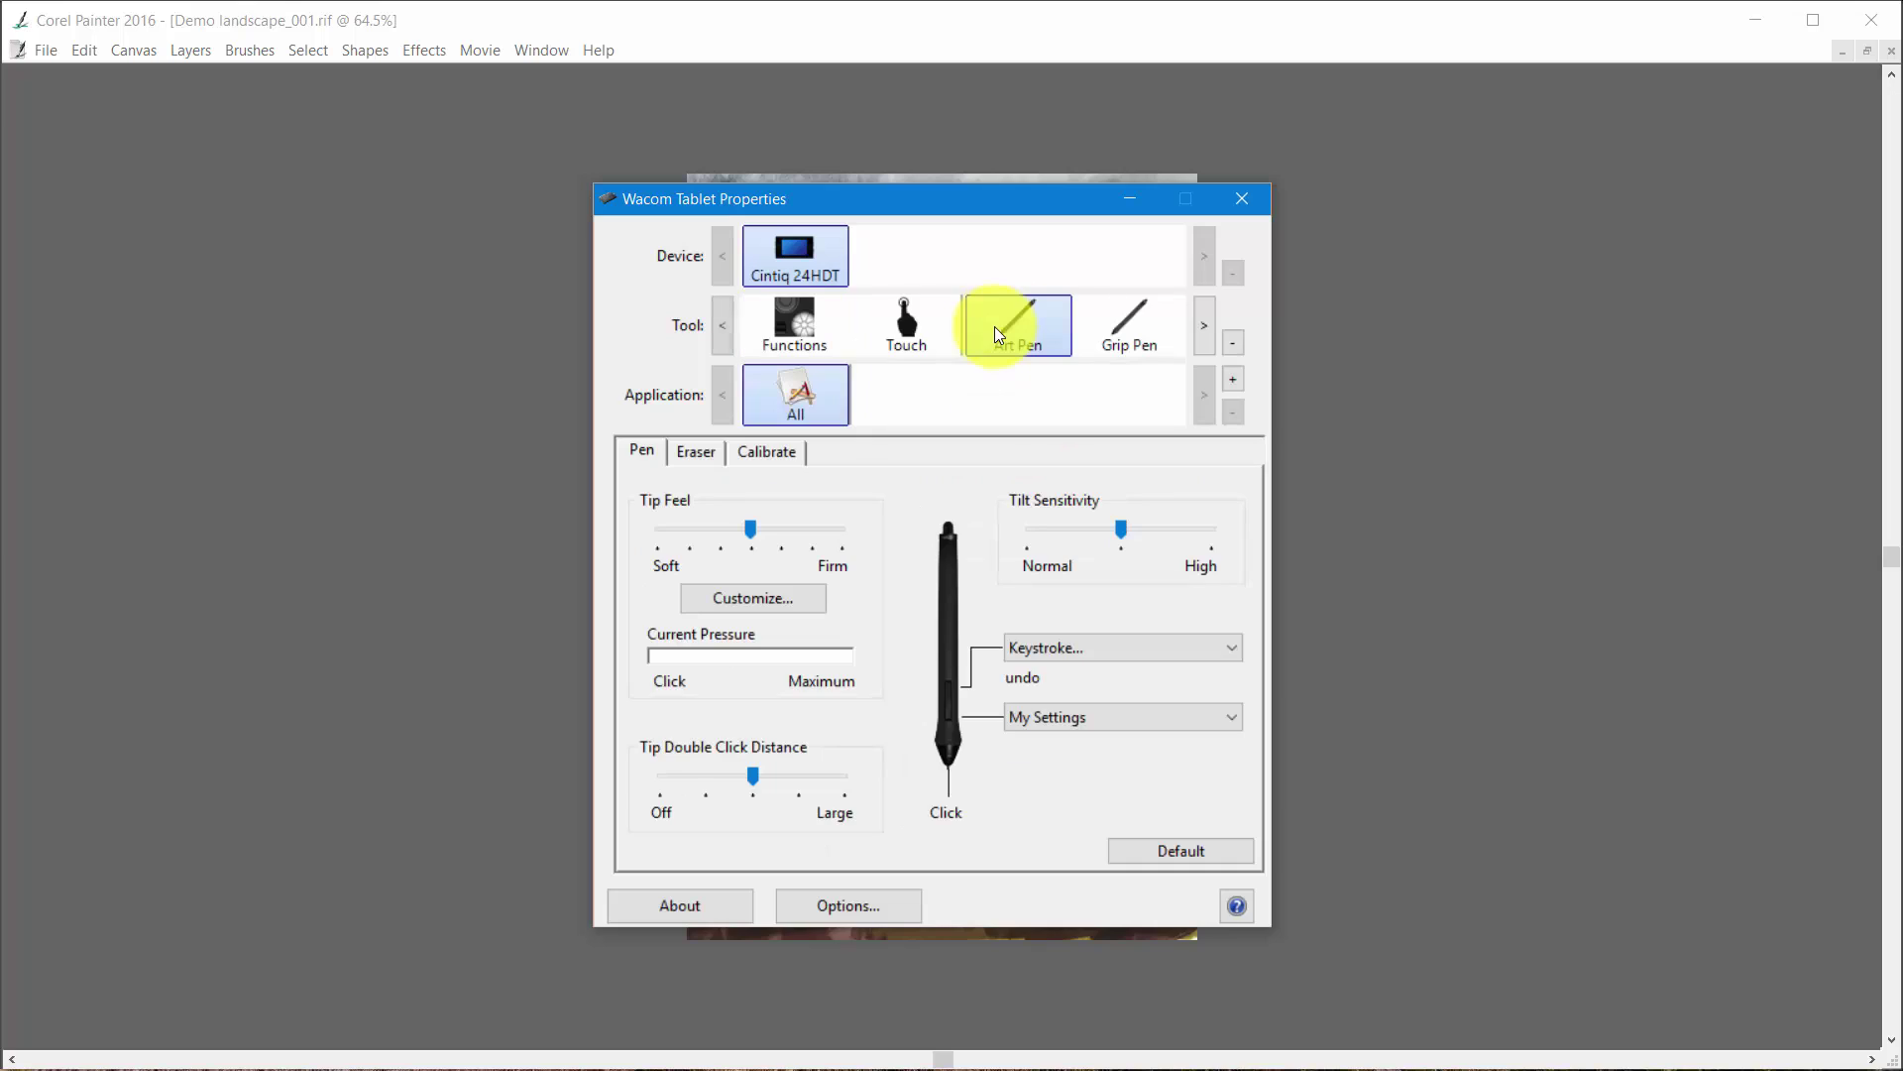
left_click(1230, 716)
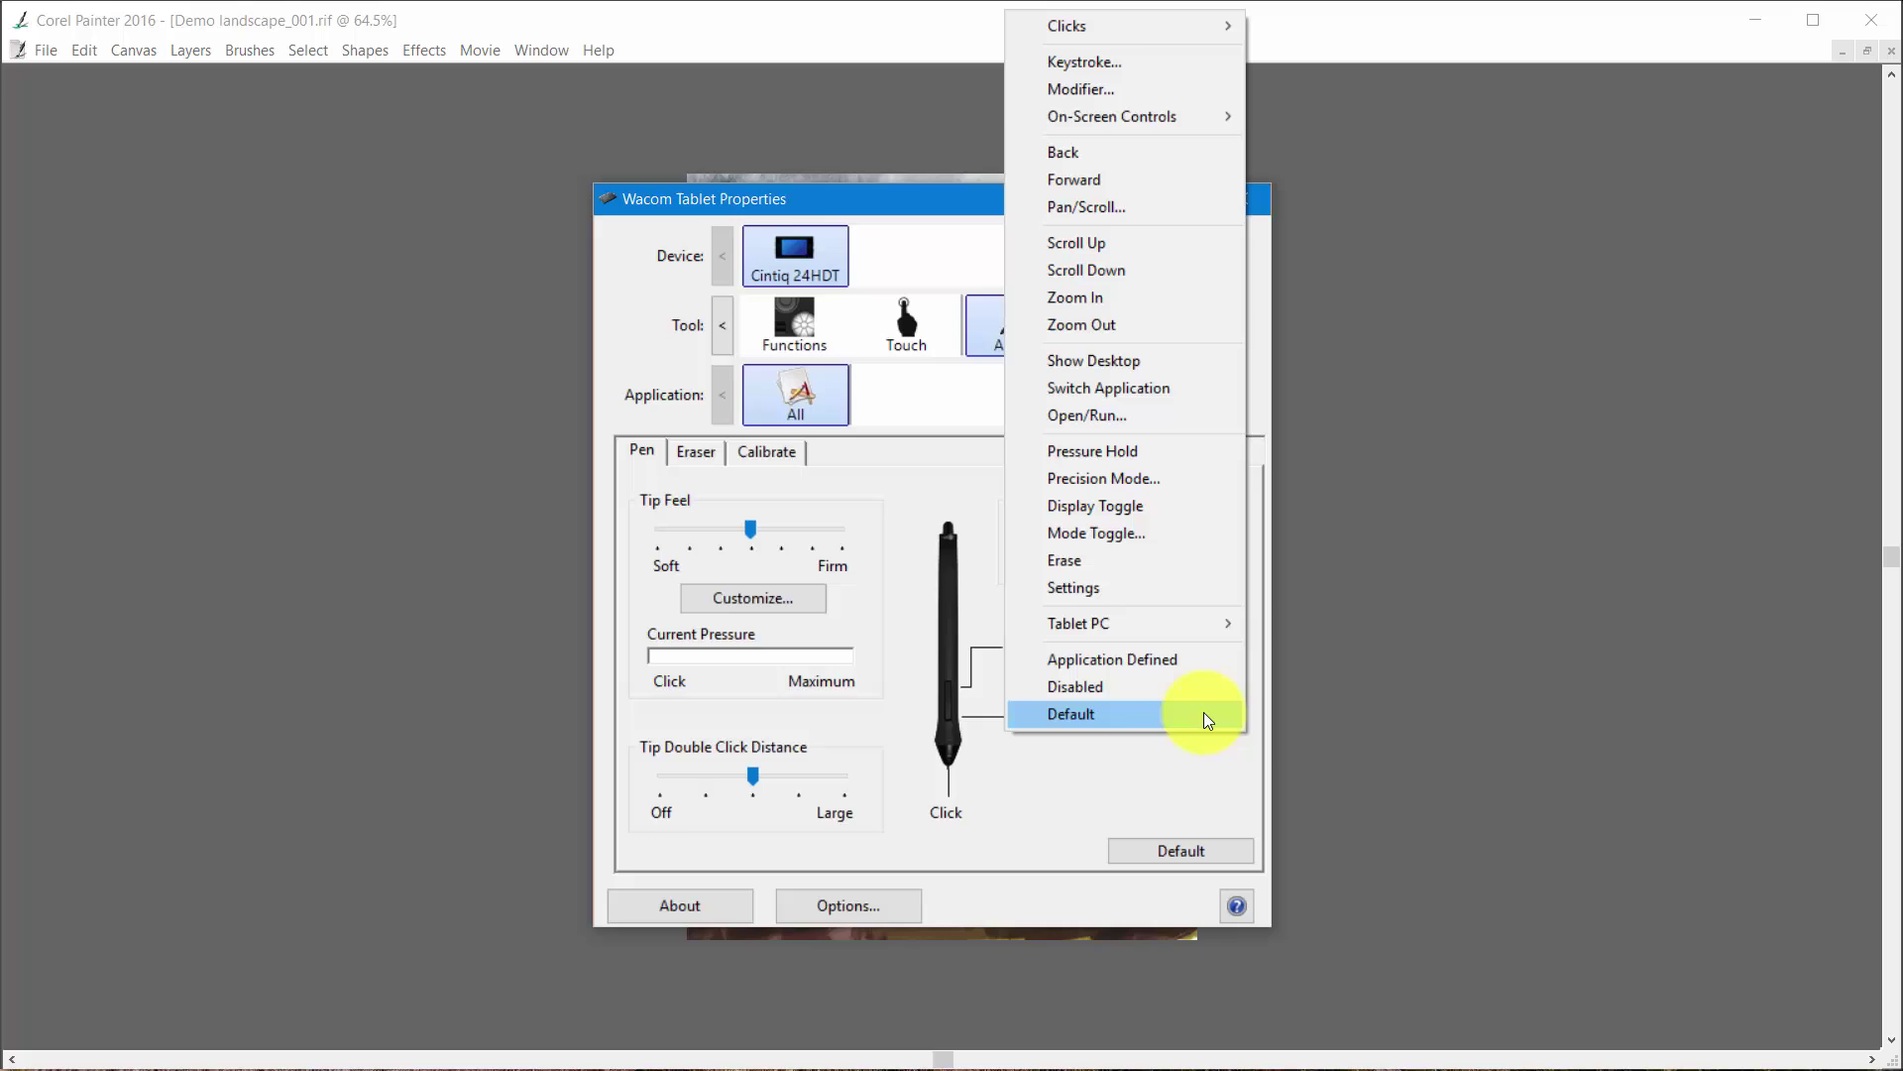
mouse_move(1145, 121)
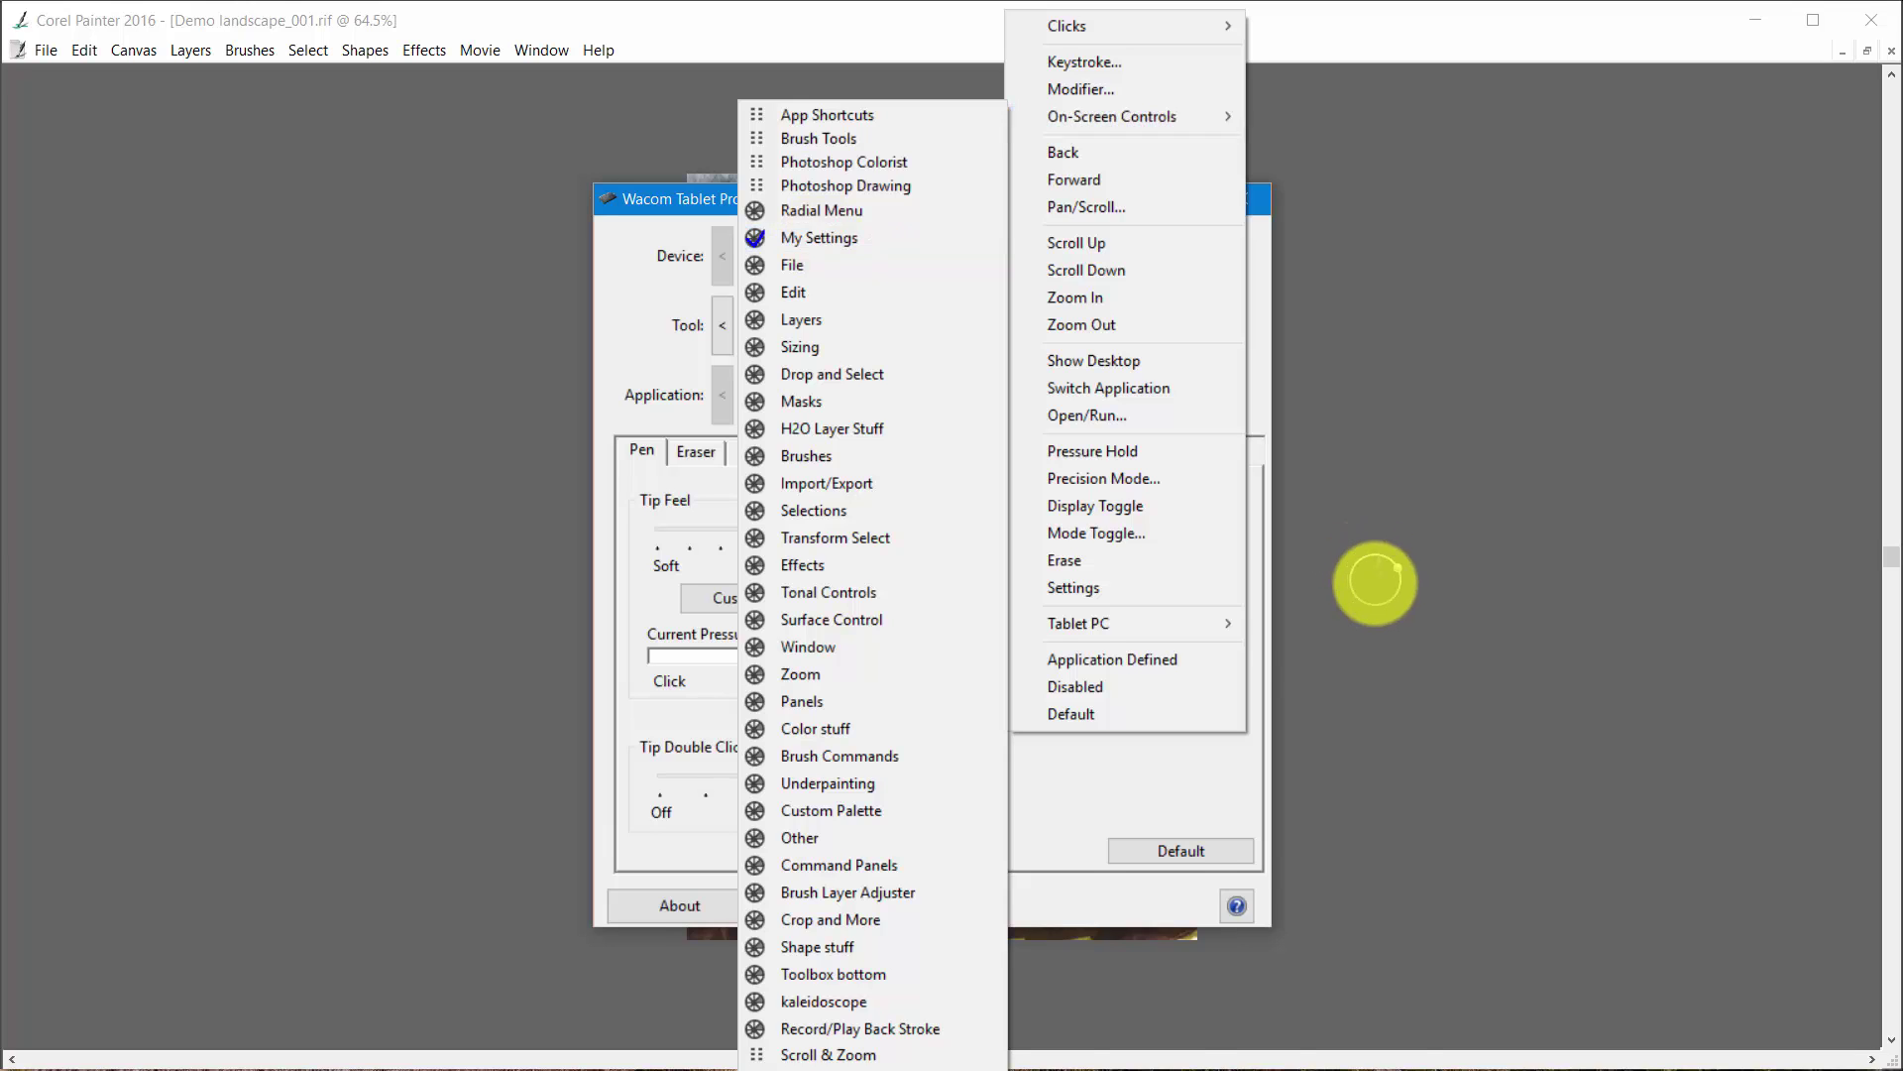
left_click(1349, 562)
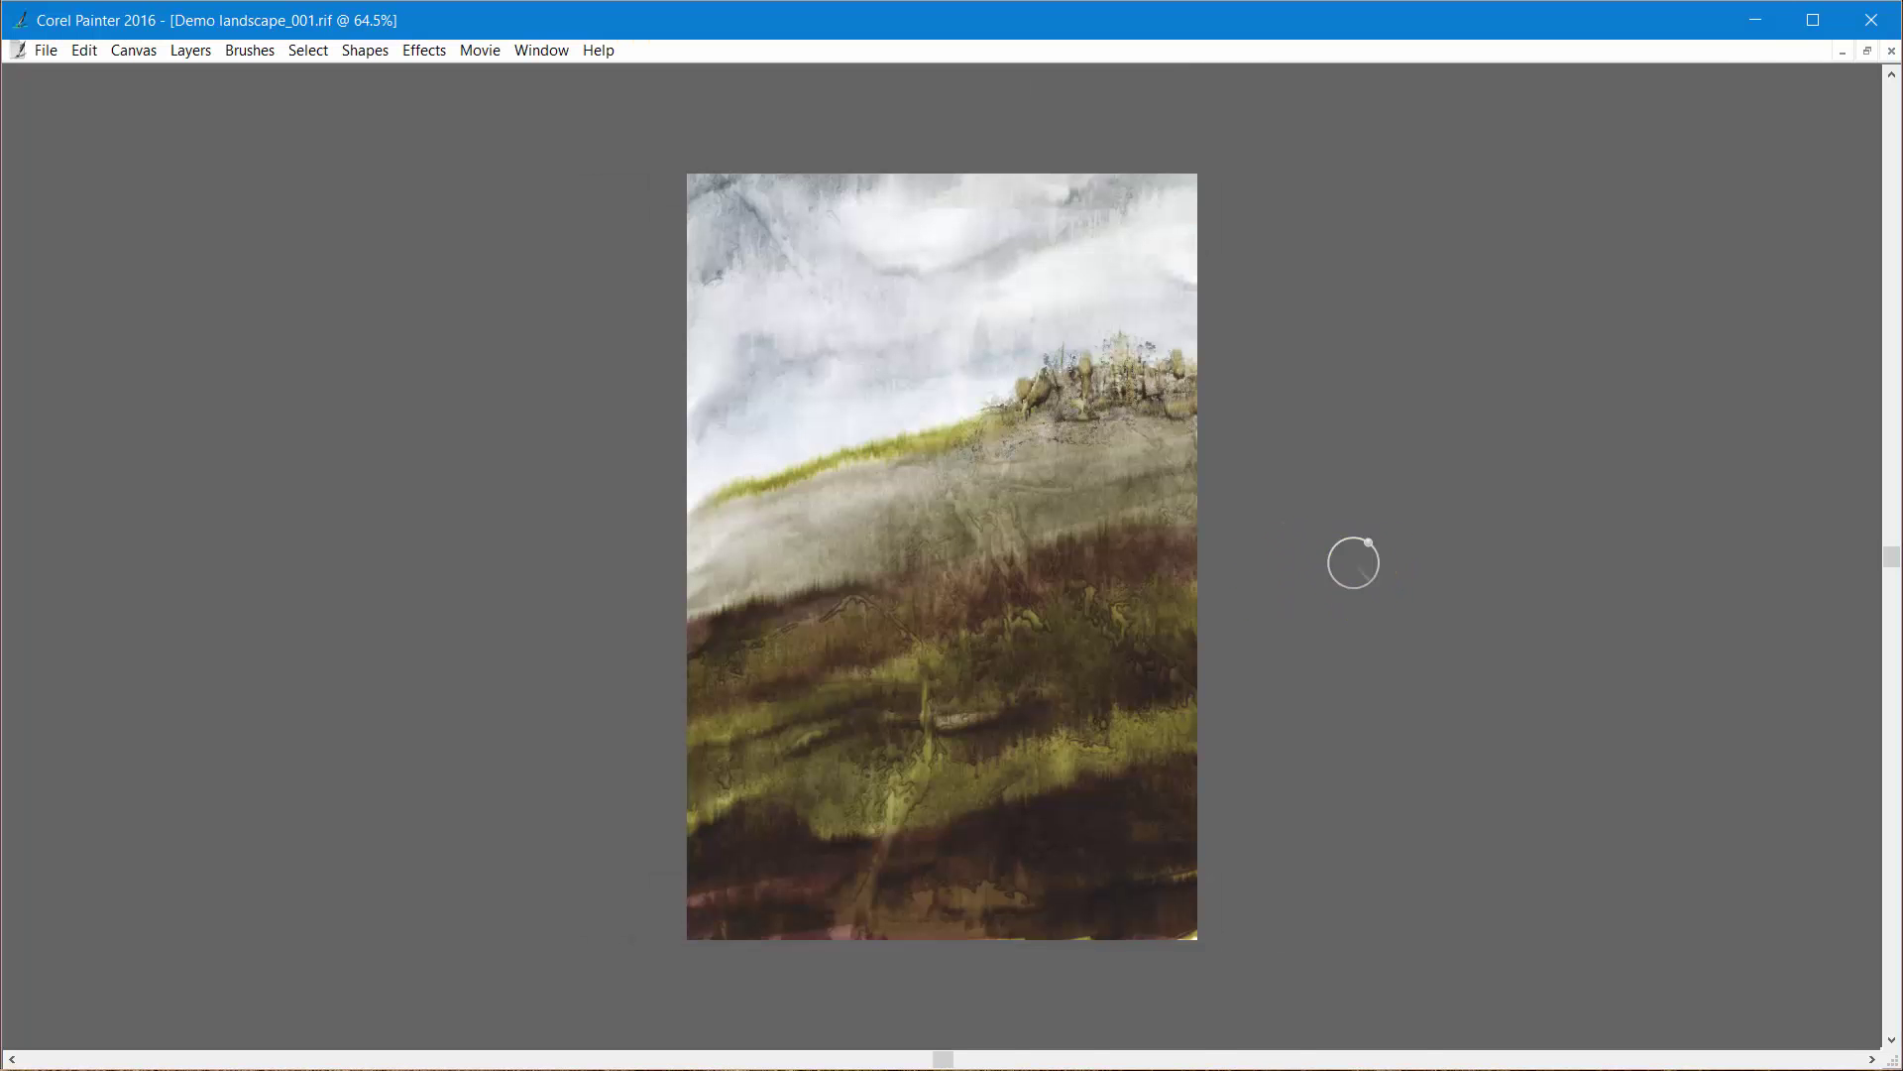
right_click(1351, 561)
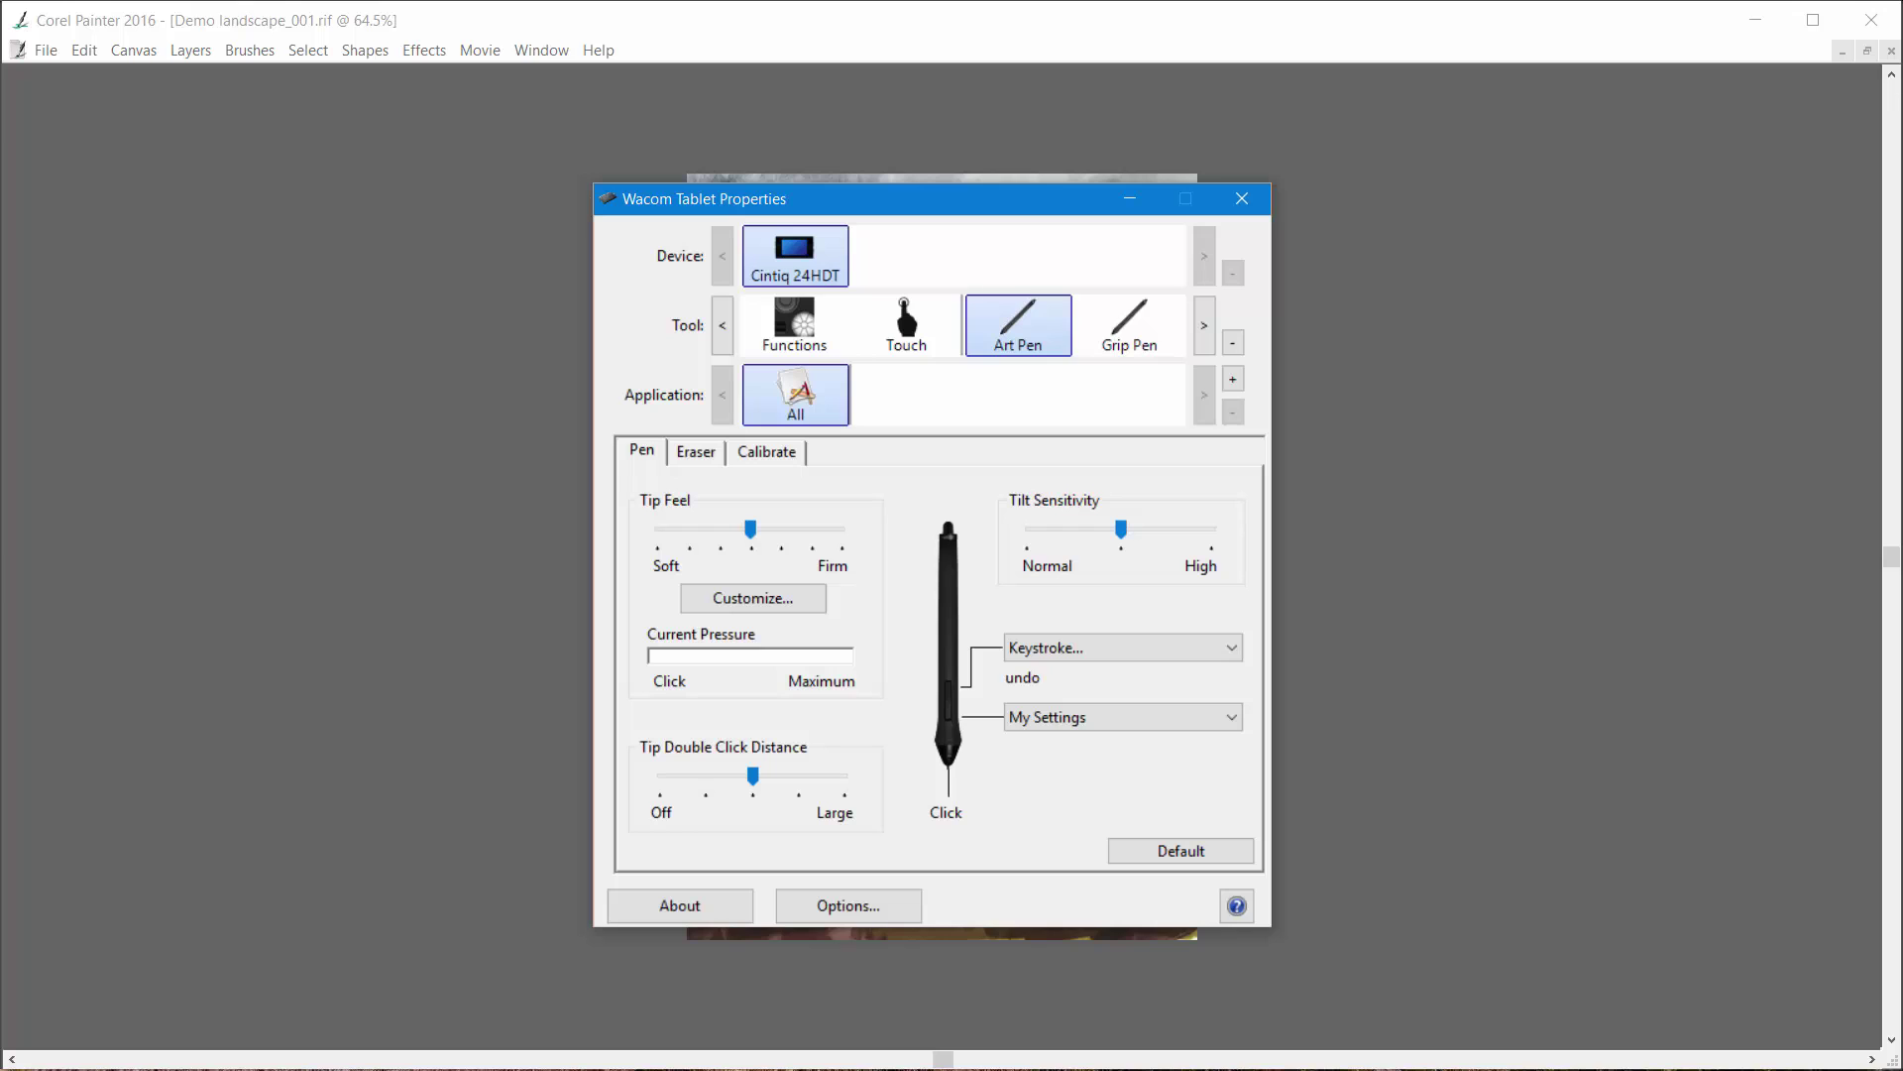
- Return to the Functions tool's on-screen controls and show the My Settings, then File panel keystrokes
left_click(788, 324)
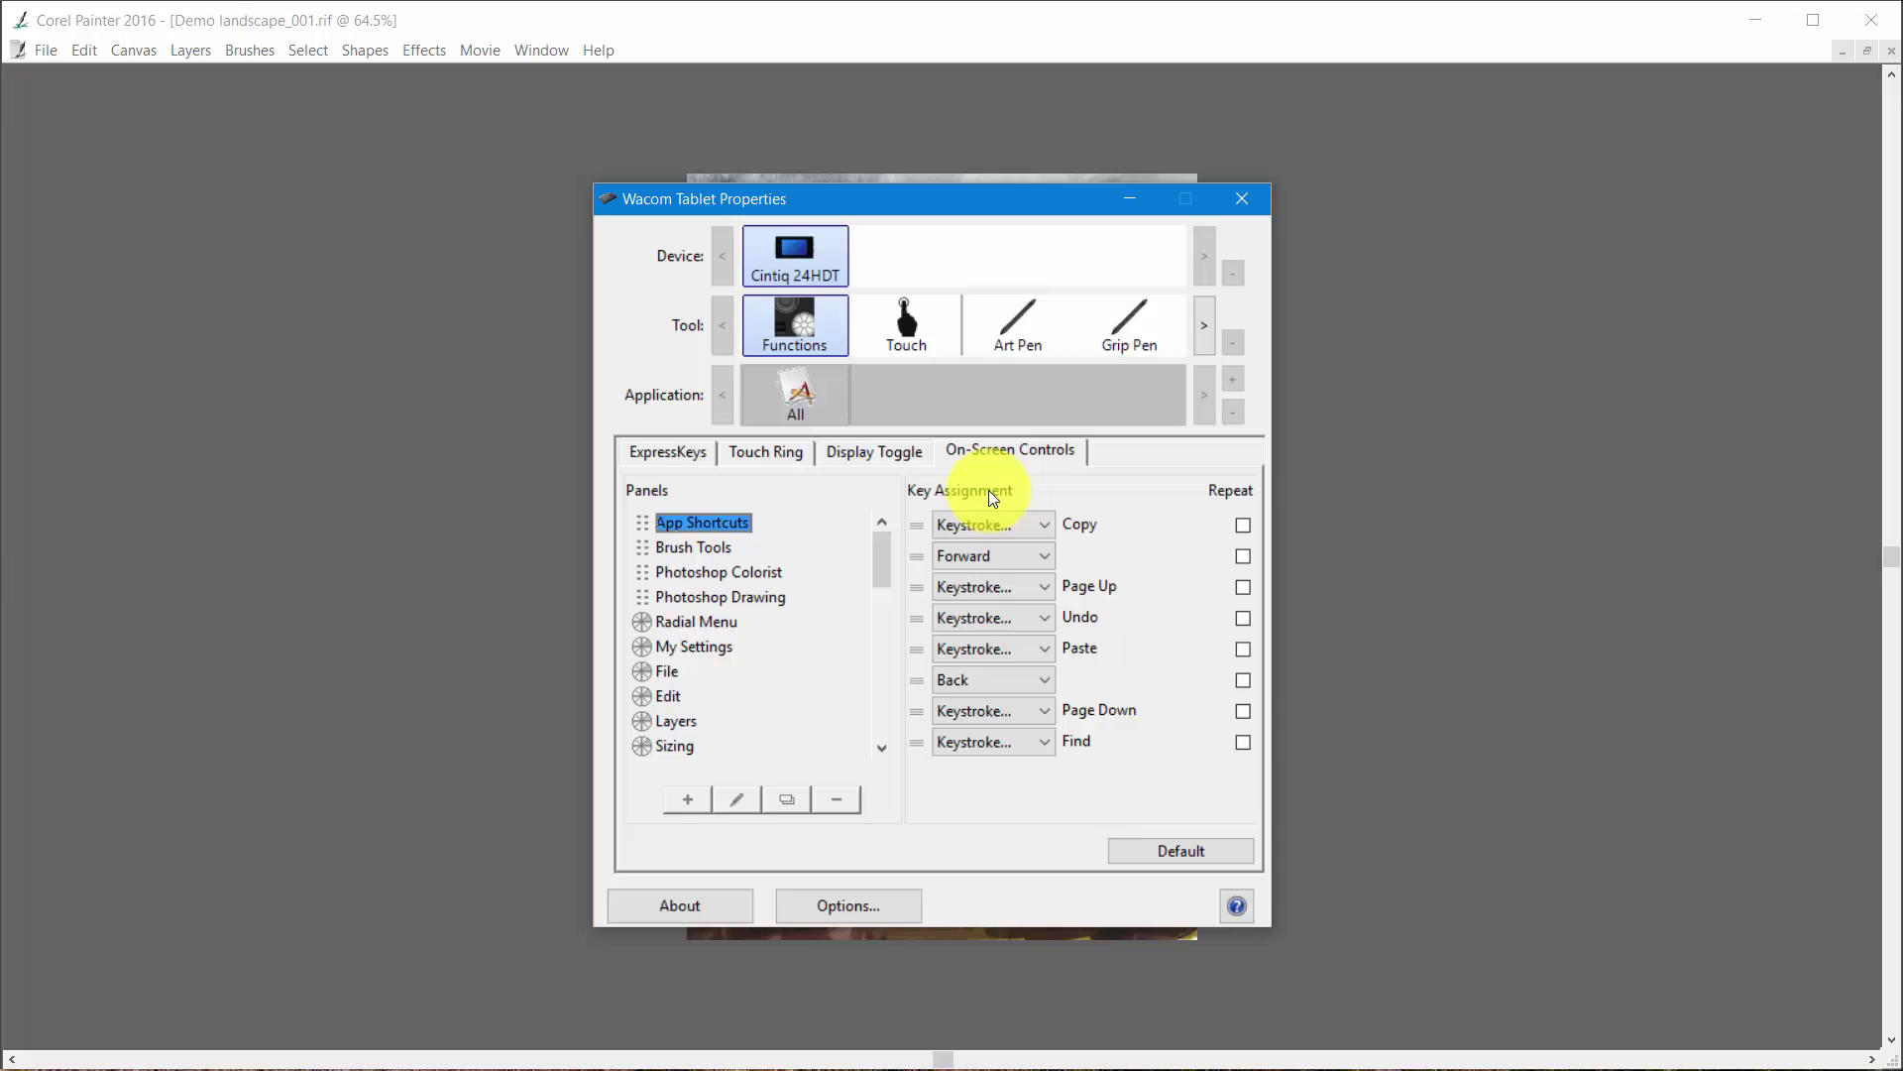
left_click(698, 648)
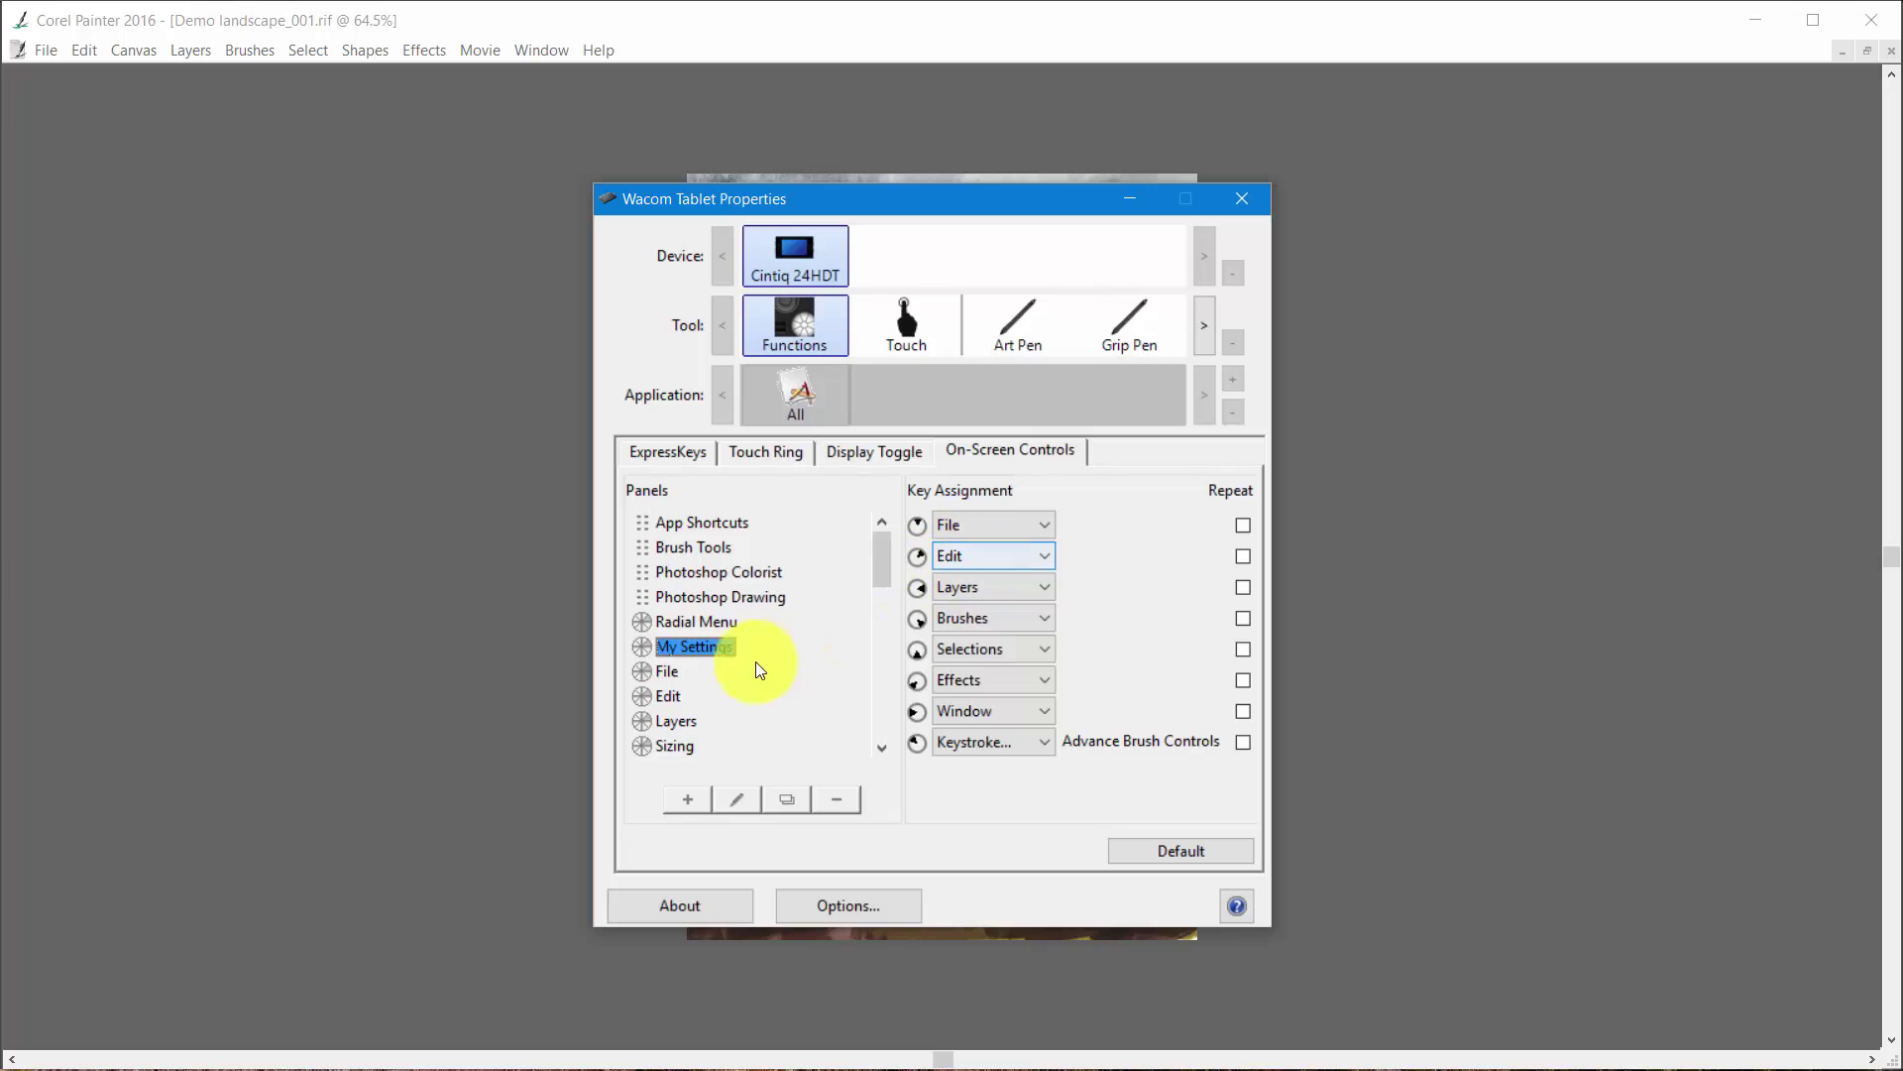
left_click(642, 673)
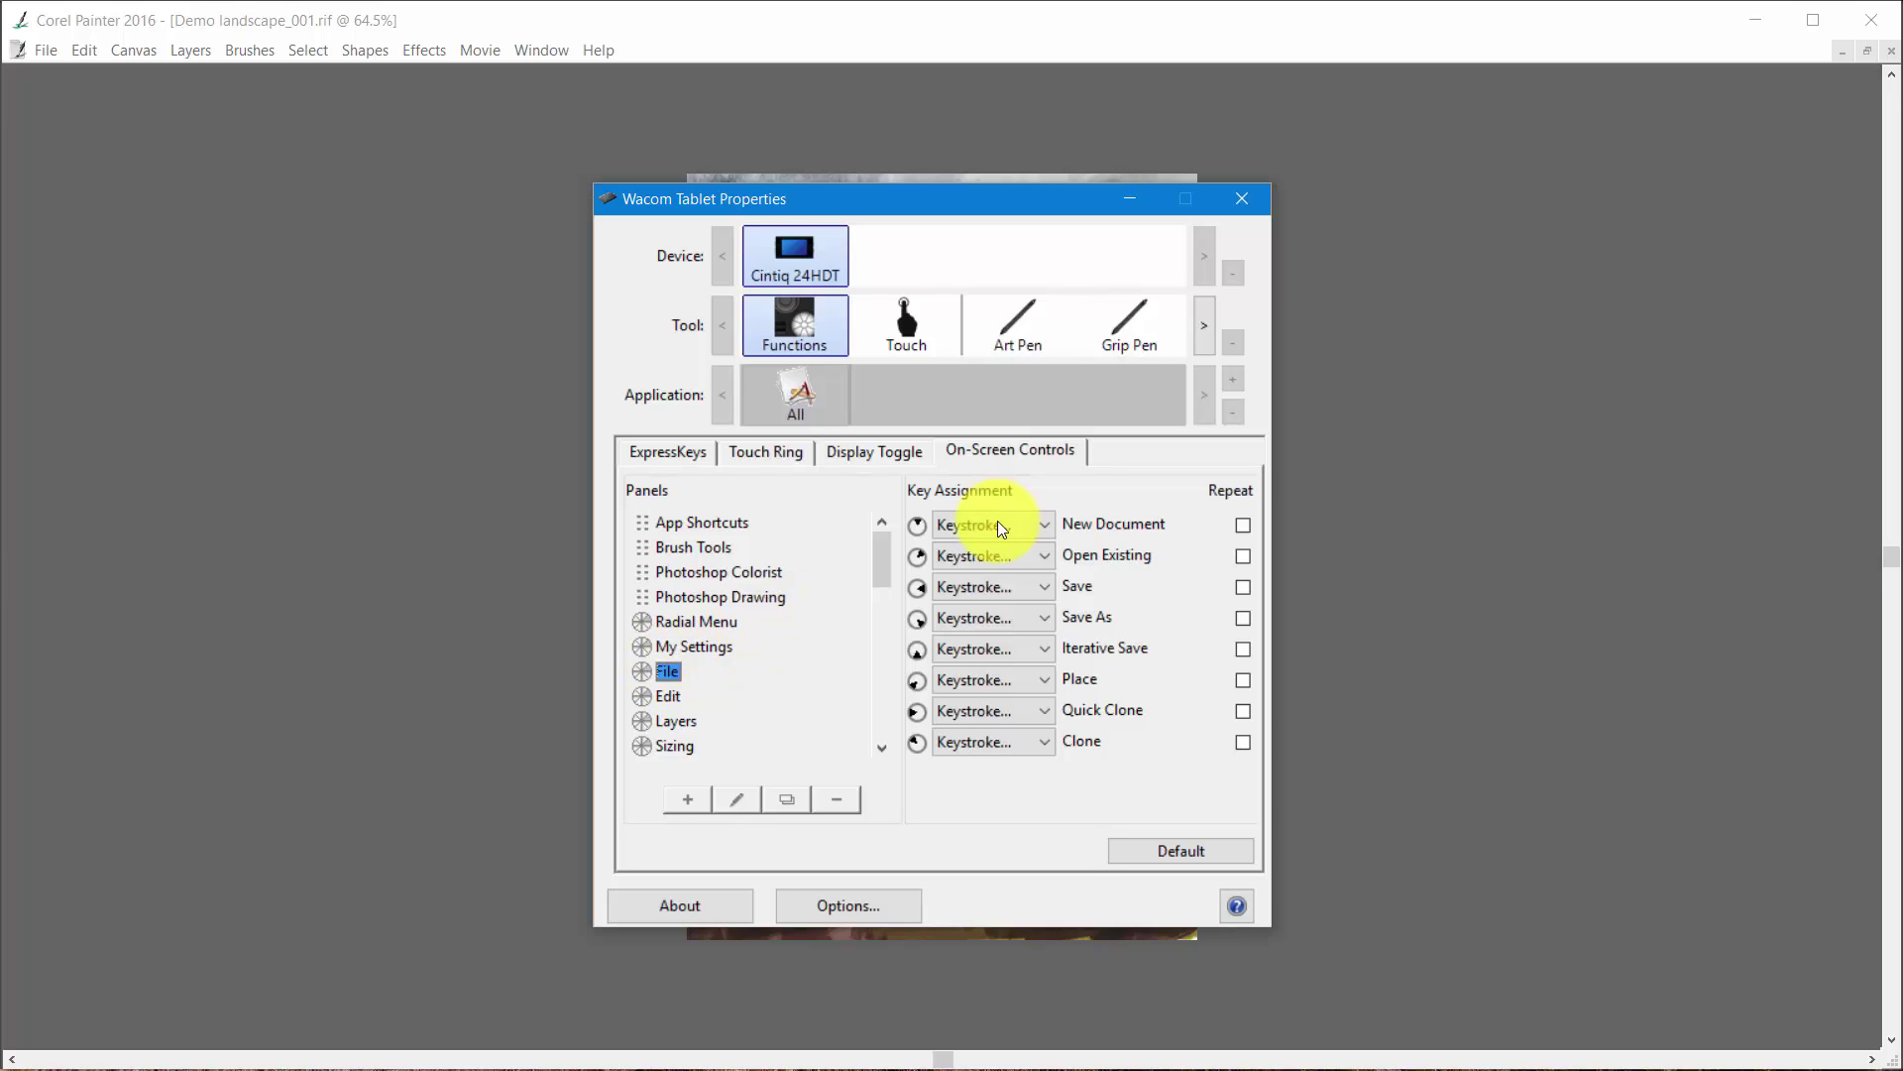
- Step through the Edit, Layers and Sizing panel assignments, then return to My Settings' nested menu links
left_click(669, 697)
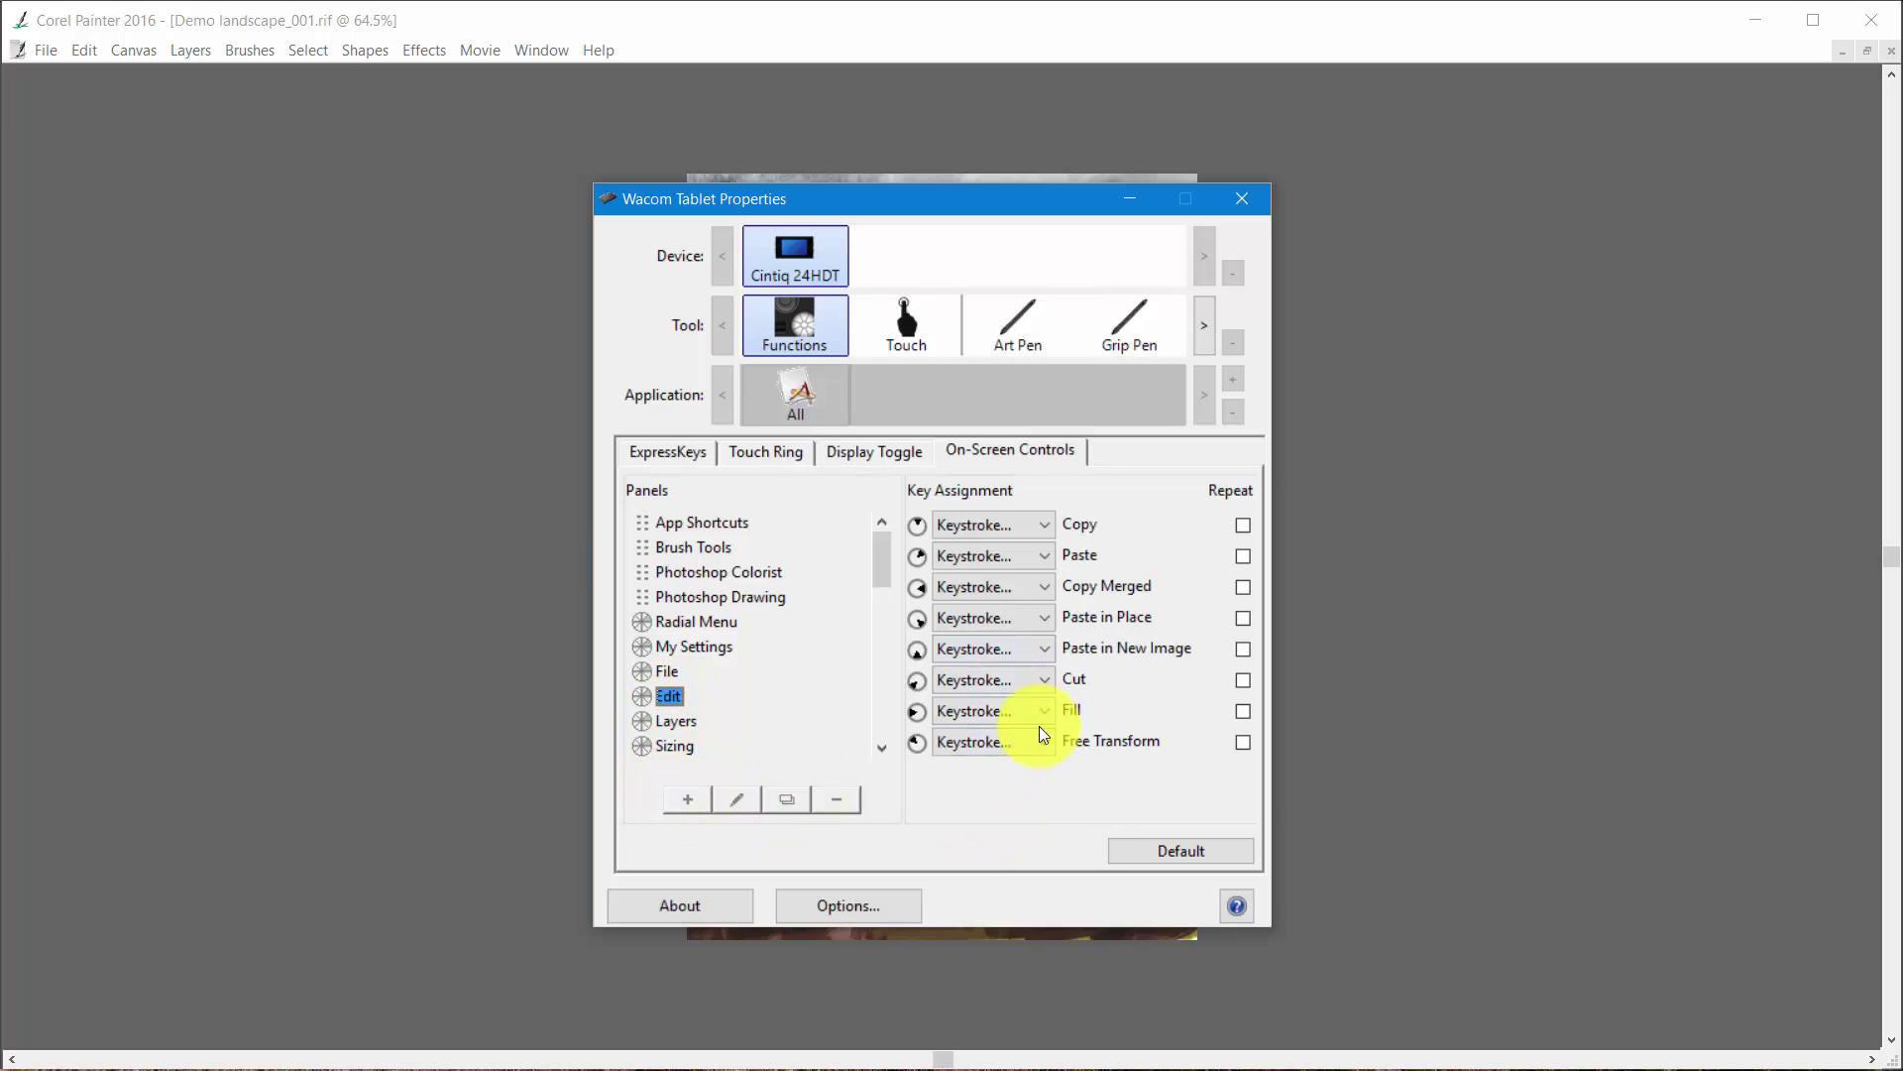
left_click(678, 721)
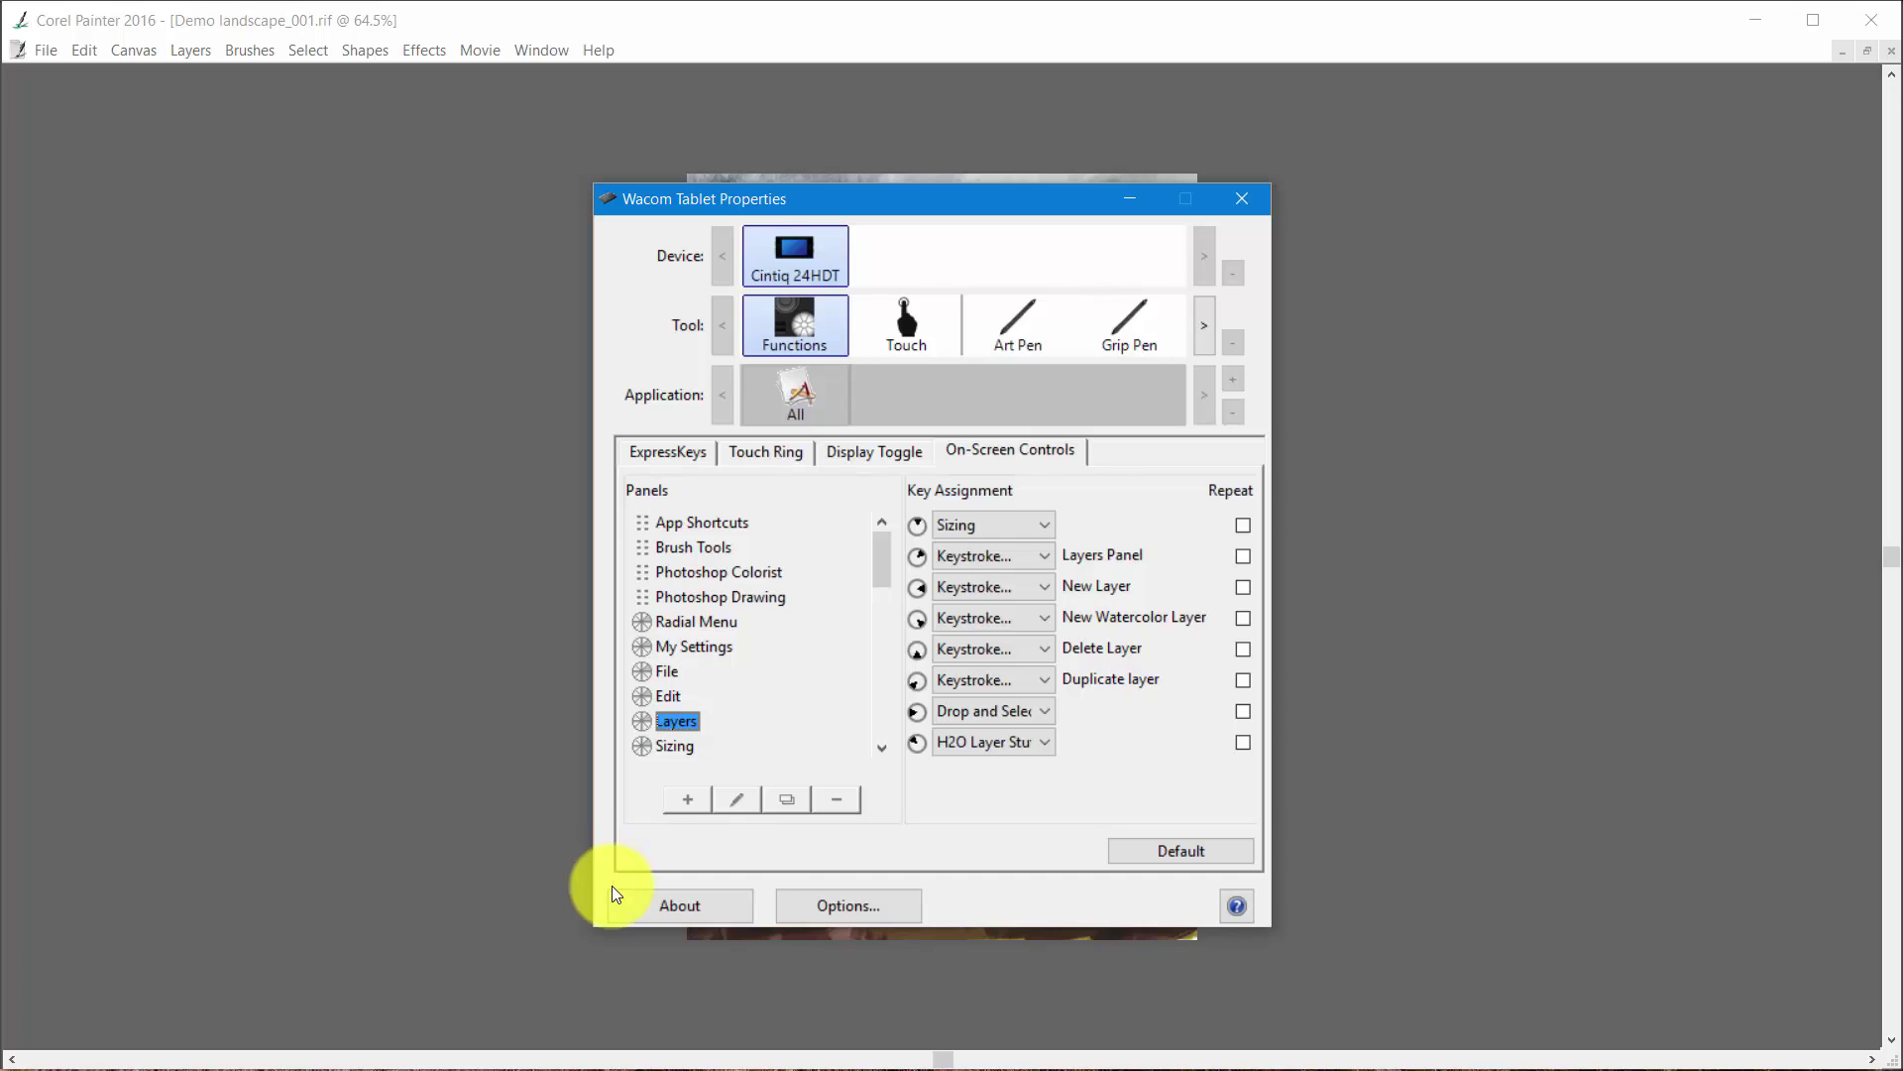
left_click_drag(879, 567, 827, 593)
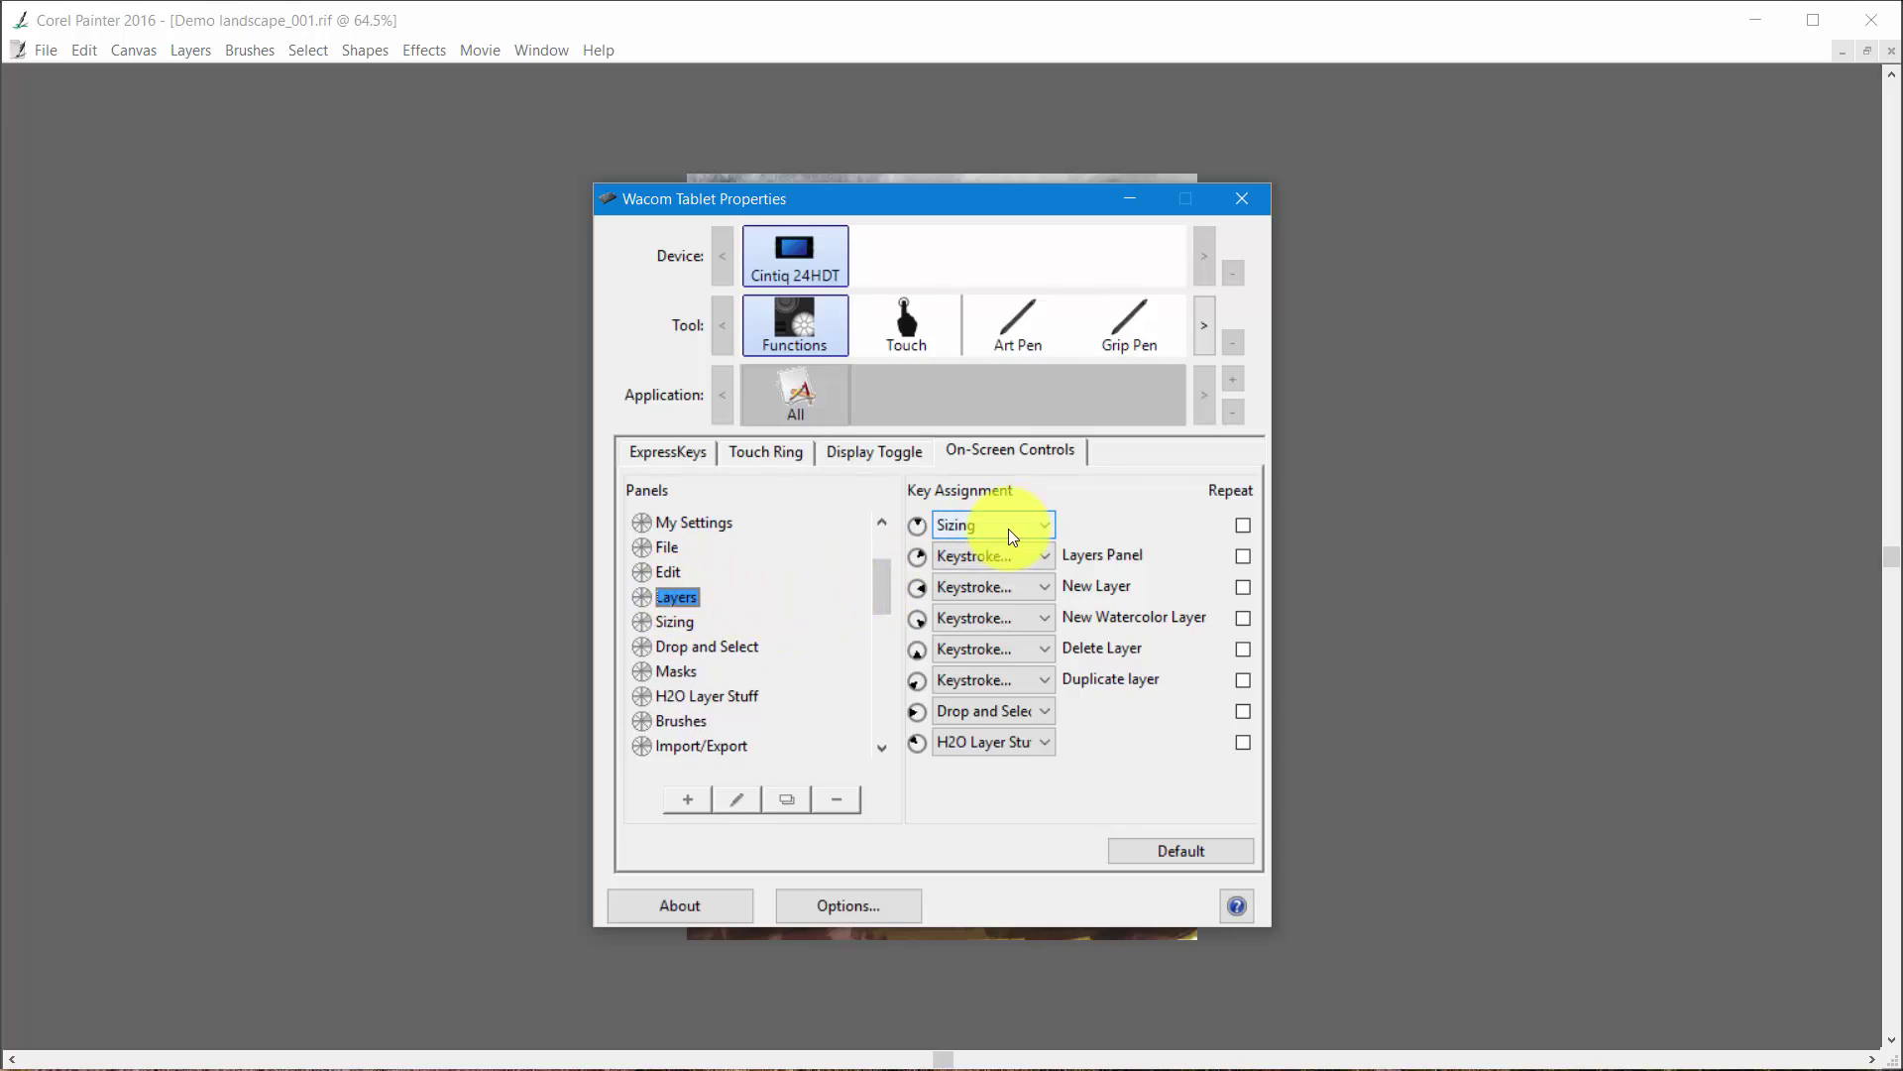
left_click(675, 621)
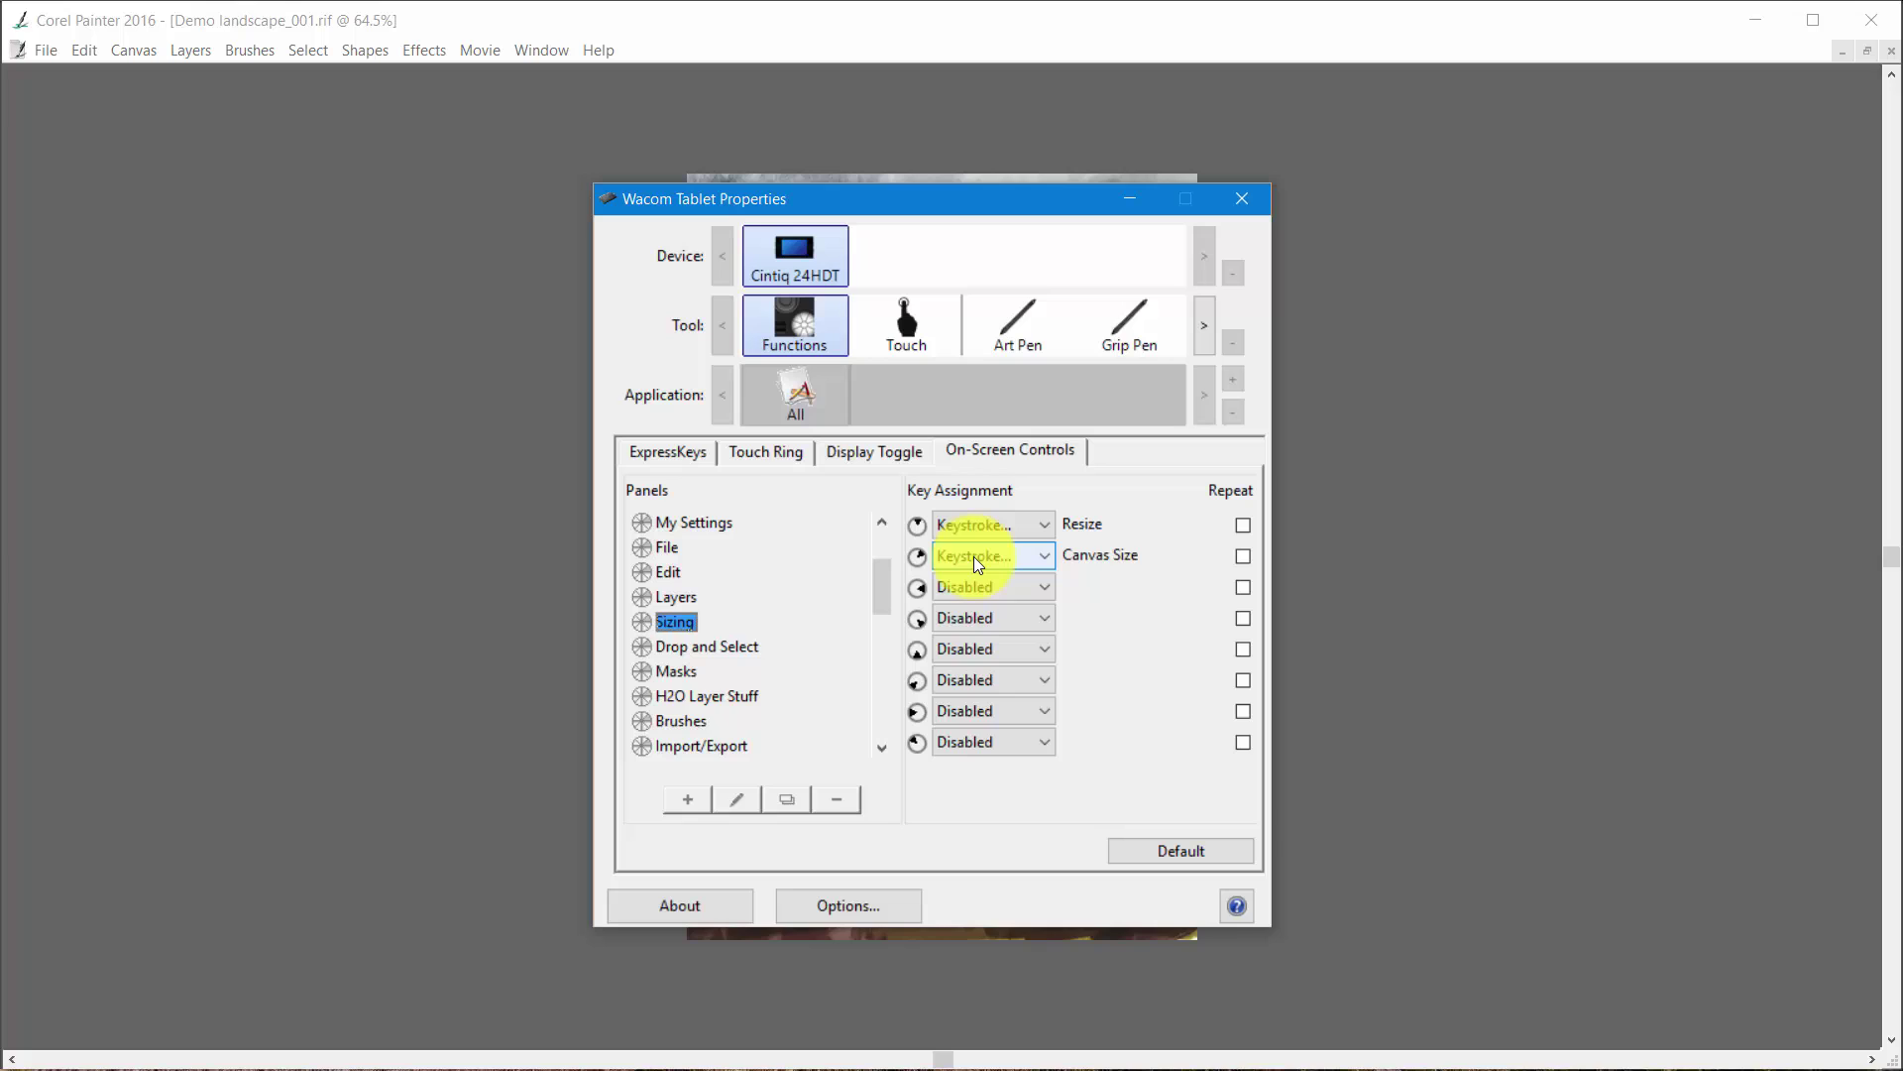
left_click(694, 522)
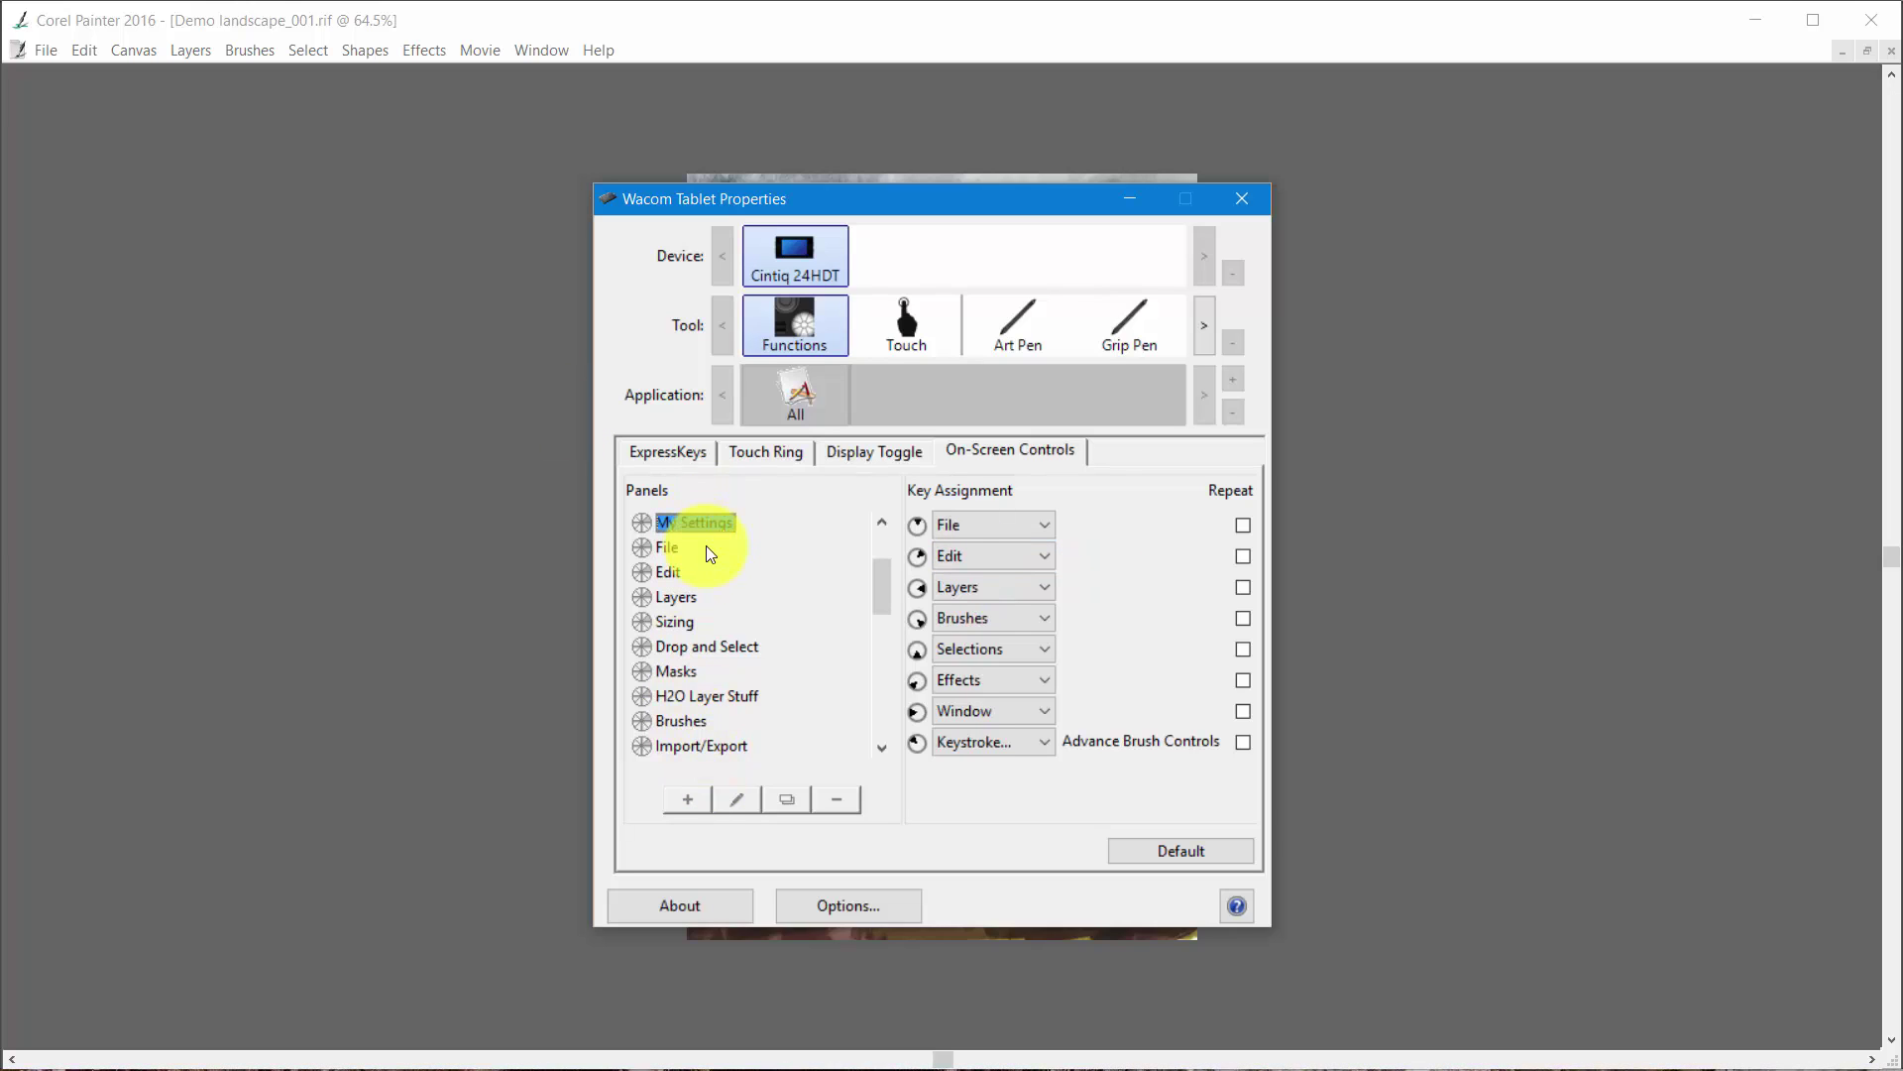